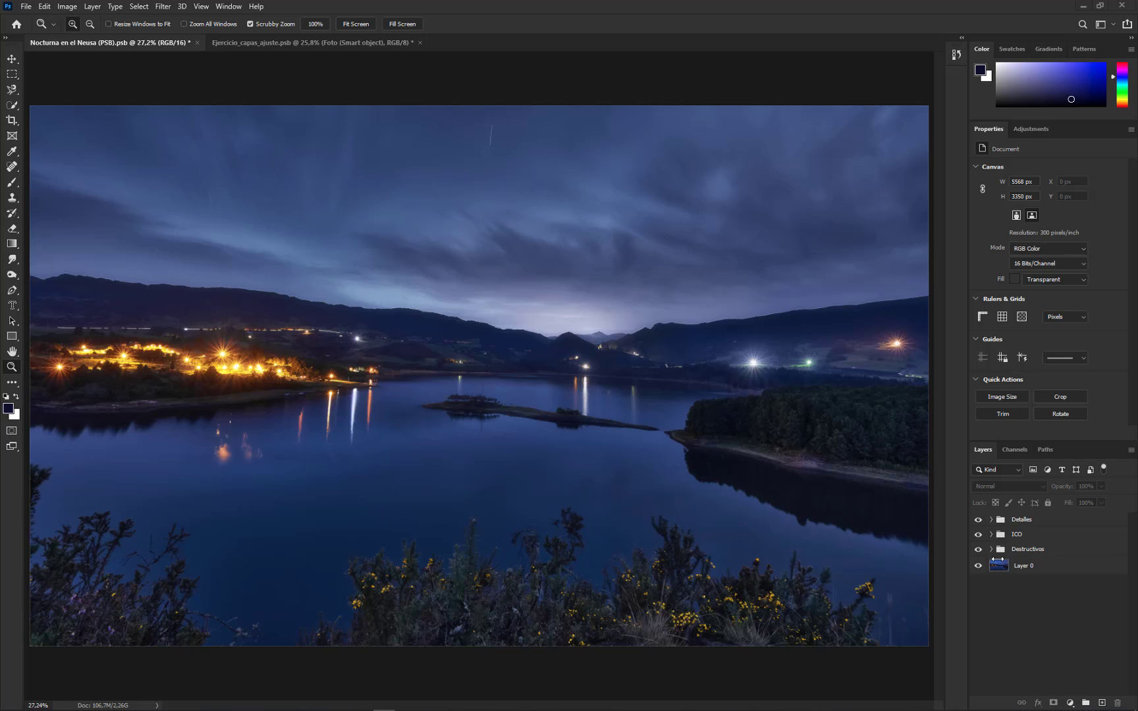
Expand the ICO group and examine the desaturar agua layer's Hue/Saturation settings and its layer mask on its own.
left_click(991, 536)
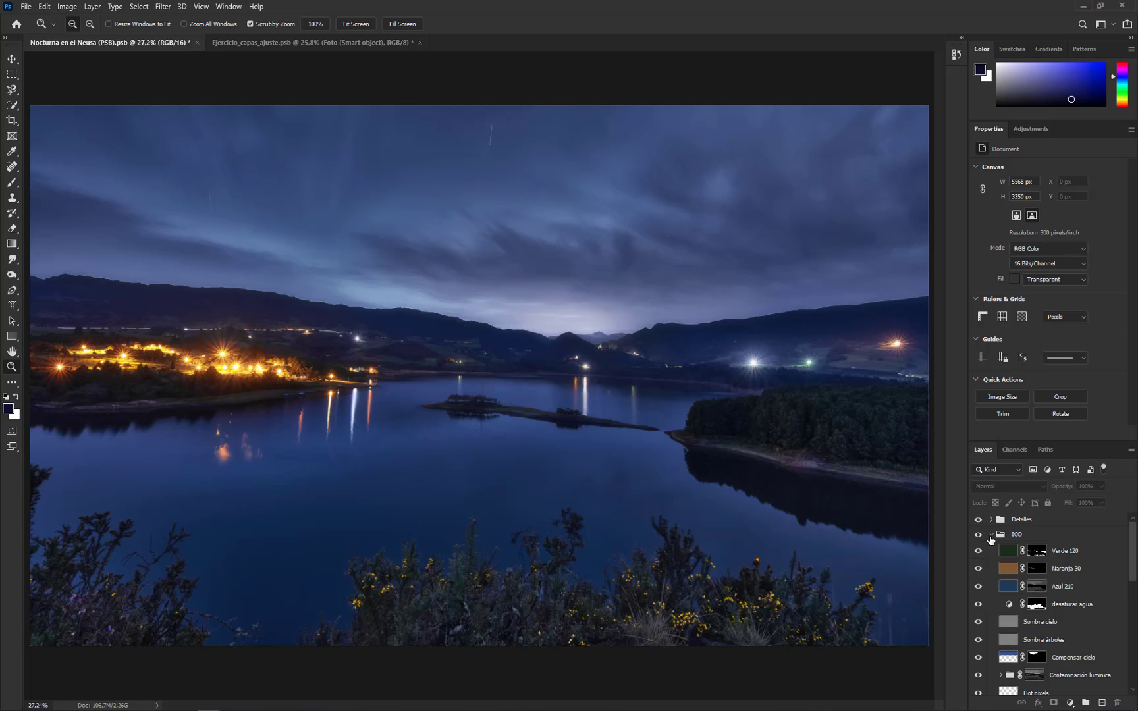
left_click(1010, 605)
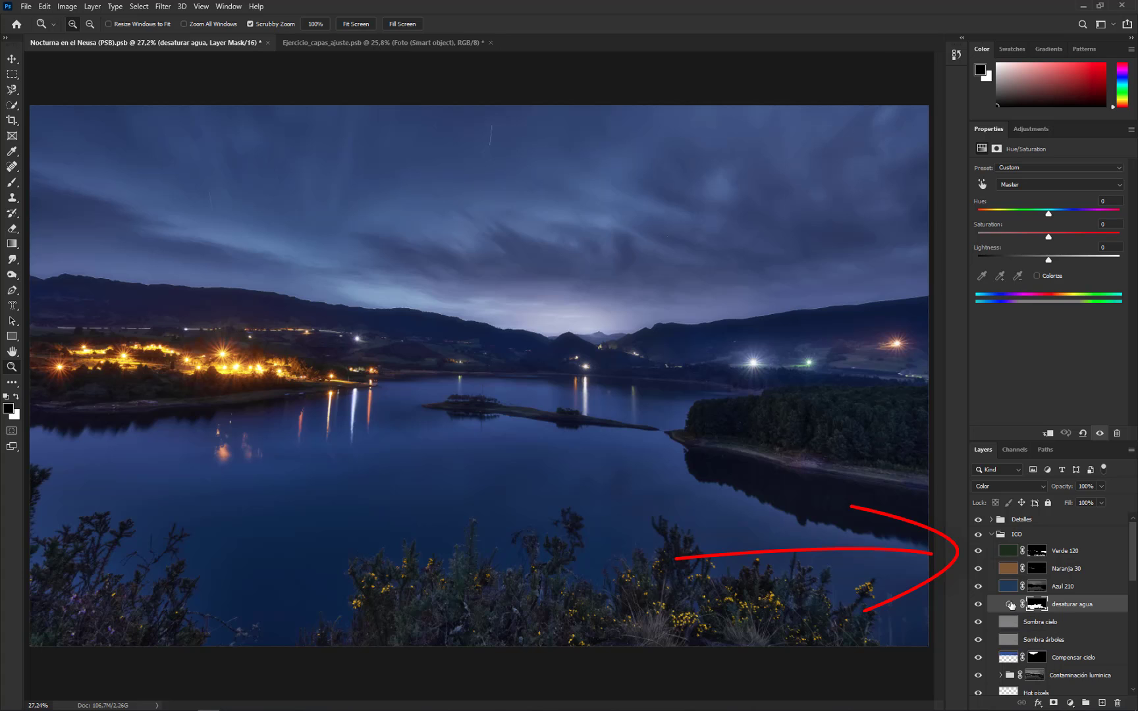
left_click(1010, 604)
left_click(1036, 604)
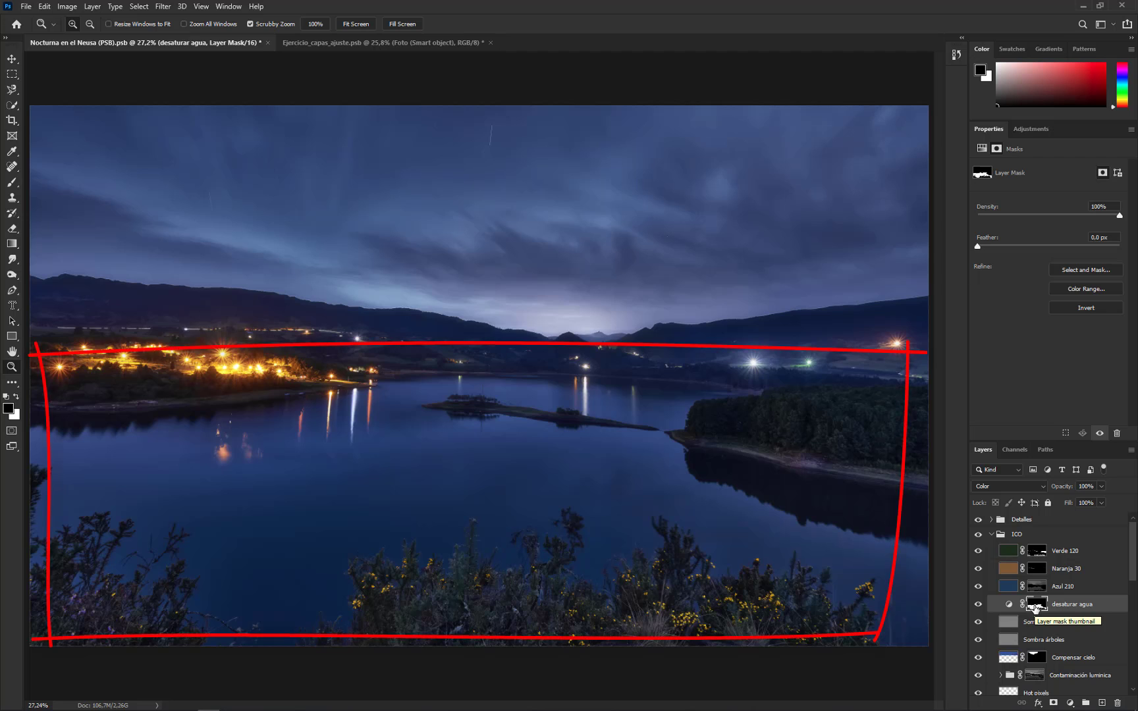
left_click(1035, 606, "alt")
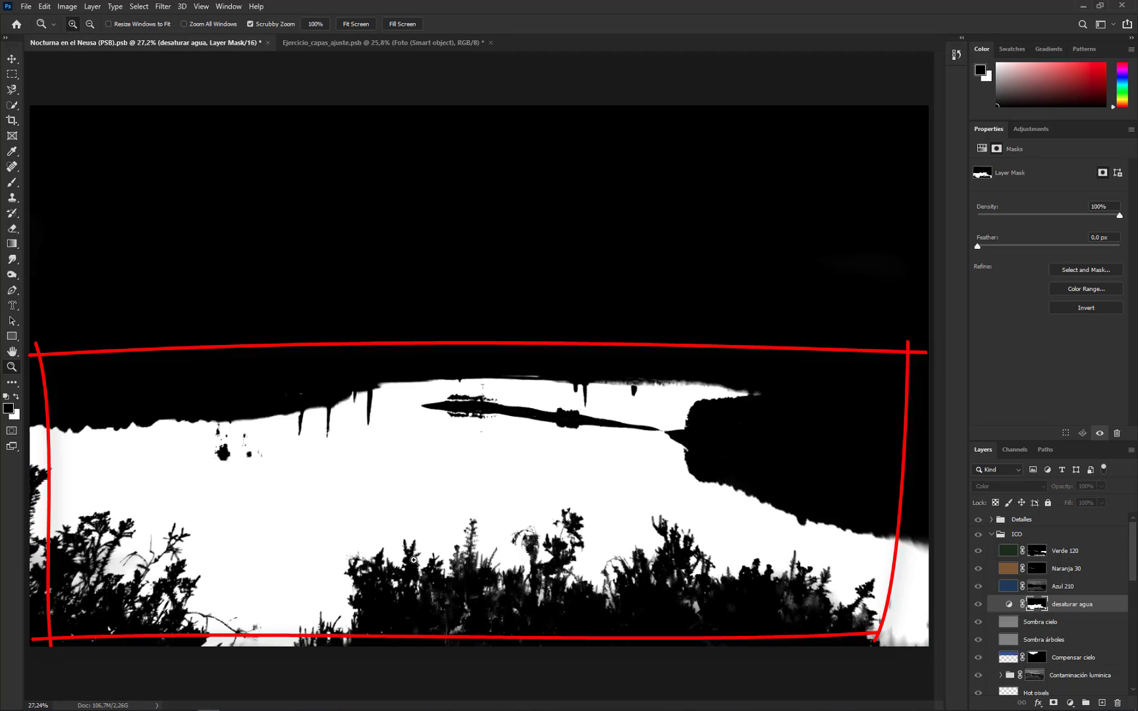
left_click(1038, 607, "alt")
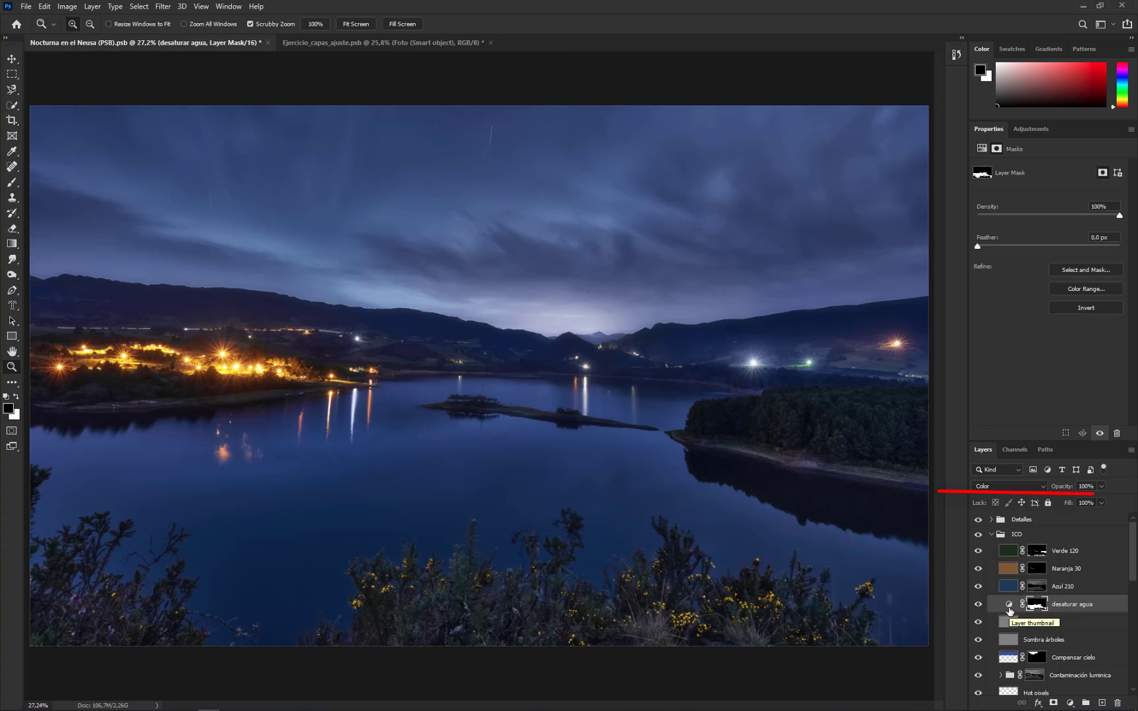
left_click(1010, 609)
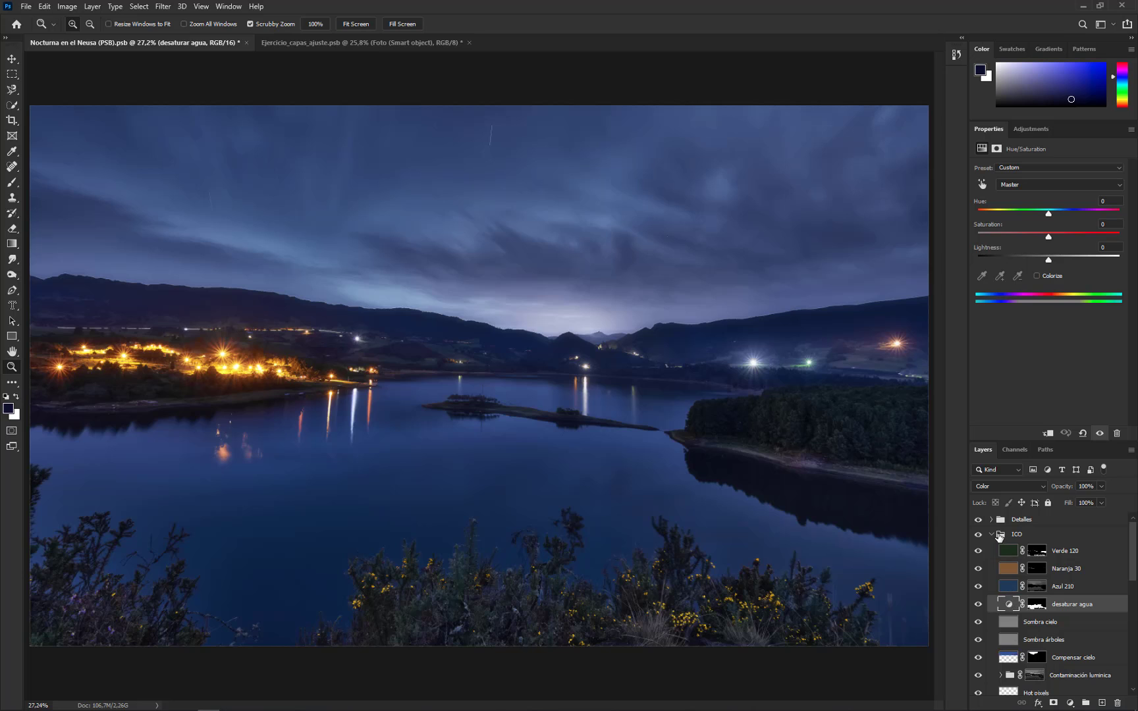
Expand the Contaminación lumínica group and examine the Add Color layer's blend mode and opacity.
scroll(1016, 629, "down", 1)
scroll(1017, 635, "down", 3)
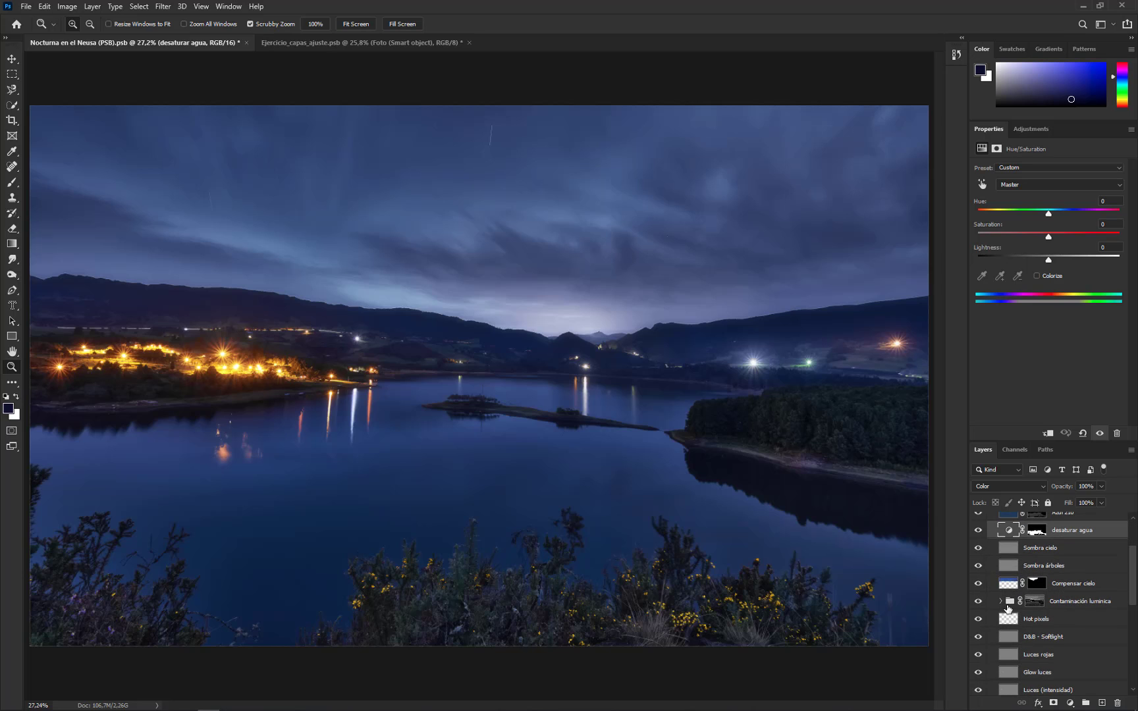
left_click(1000, 602)
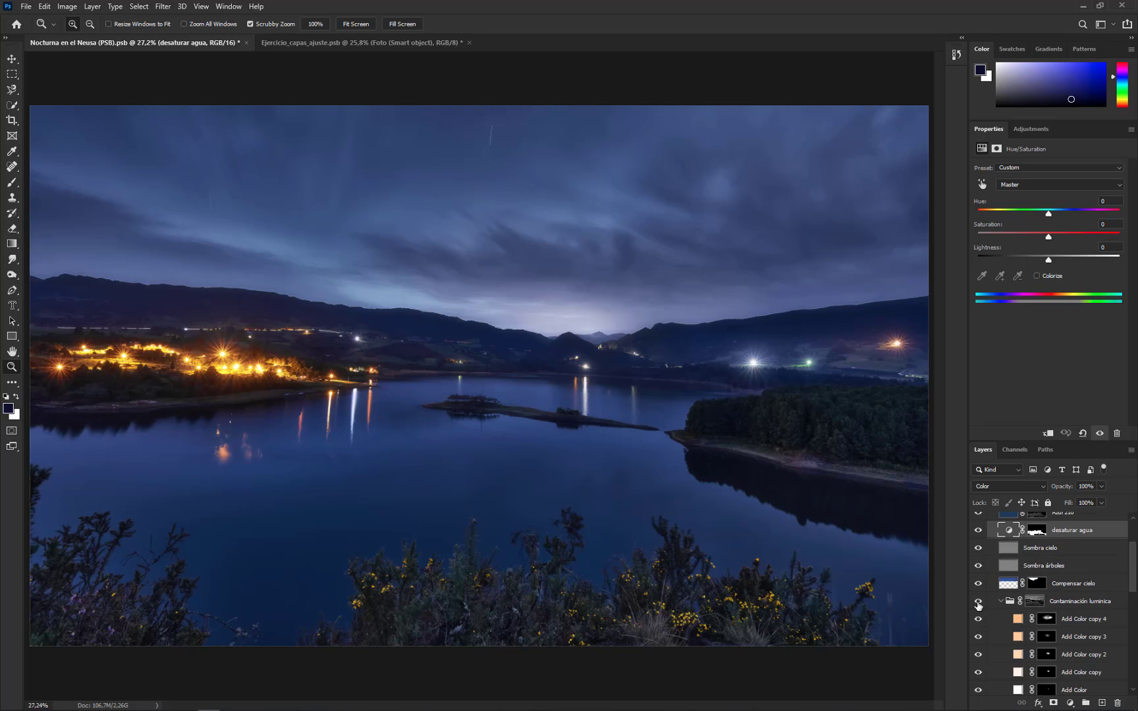
scroll(1017, 613, "down", 5)
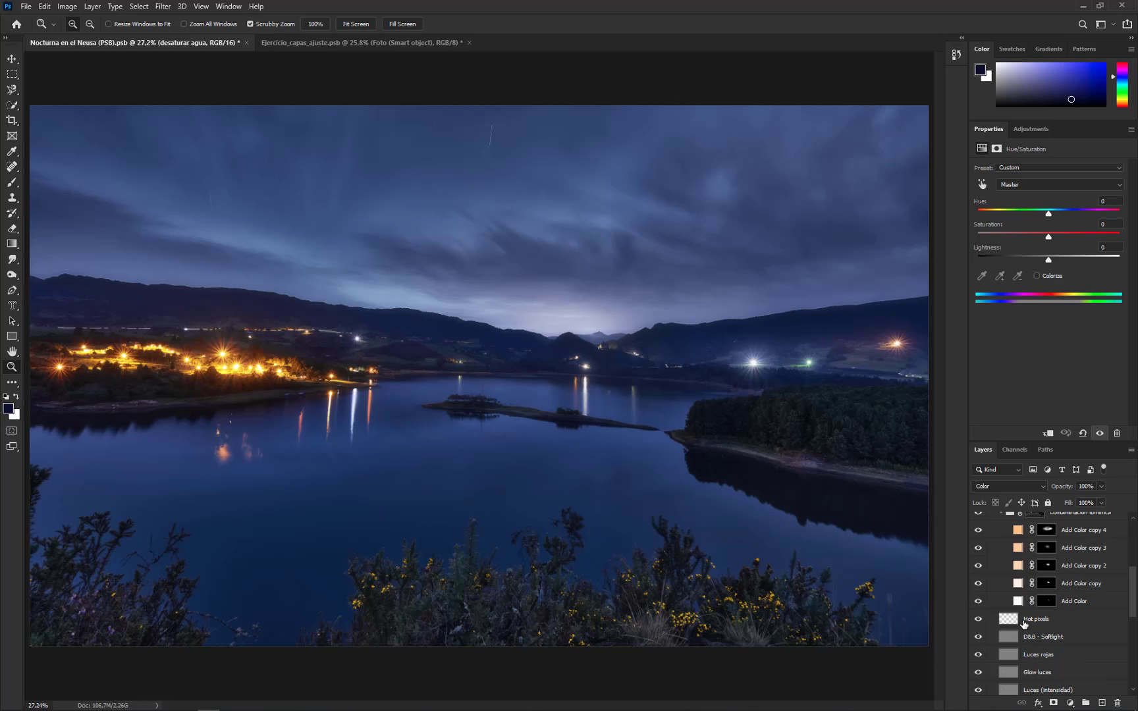
left_click(1019, 602)
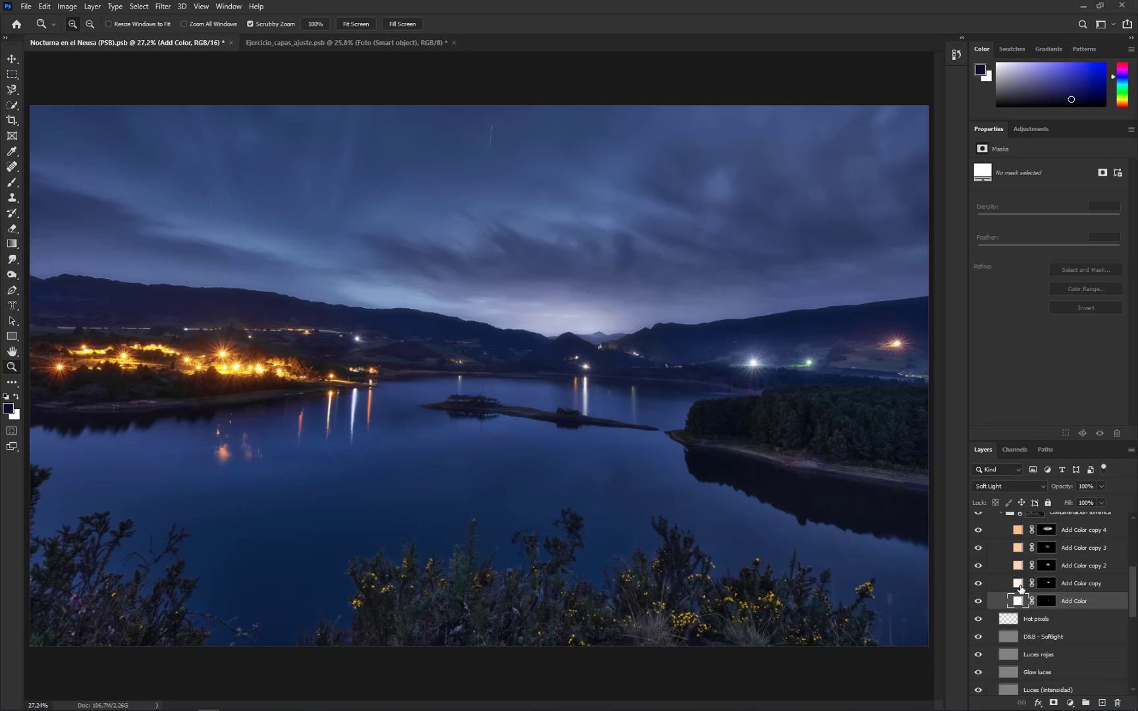
left_click_drag(937, 491, 1095, 492)
scroll(1009, 572, "up", 2)
scroll(1009, 573, "up", 8)
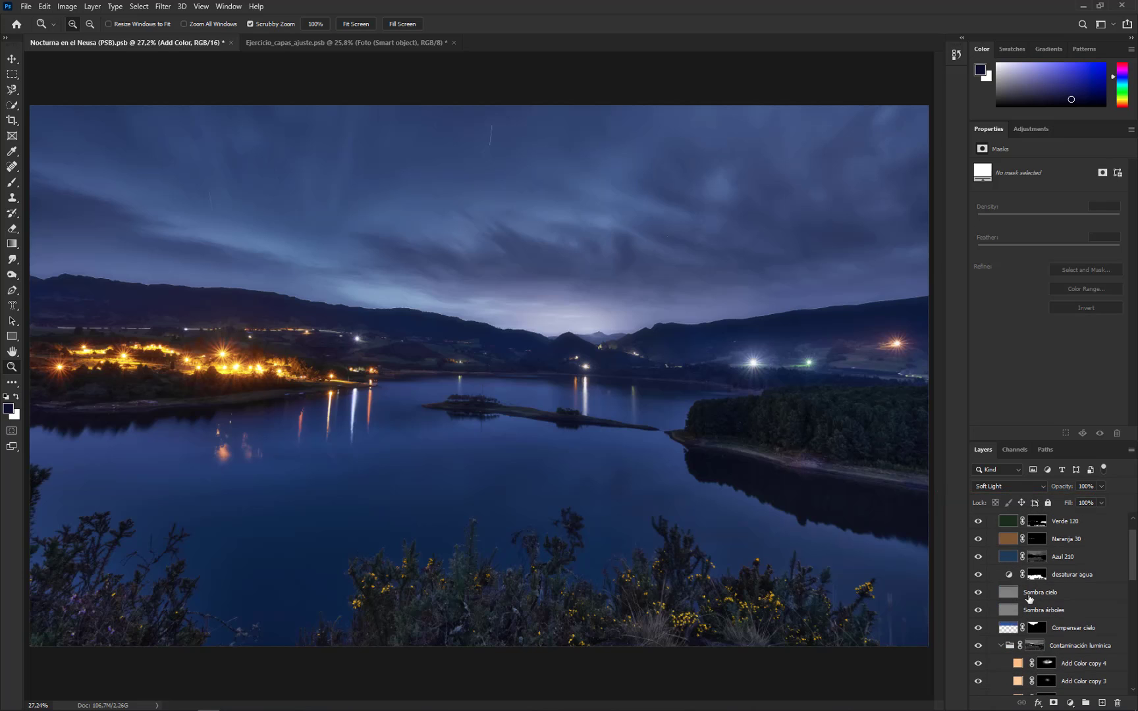
Select the desaturar agua adjustment layer and set its opacity to 97%.
left_click(1008, 590)
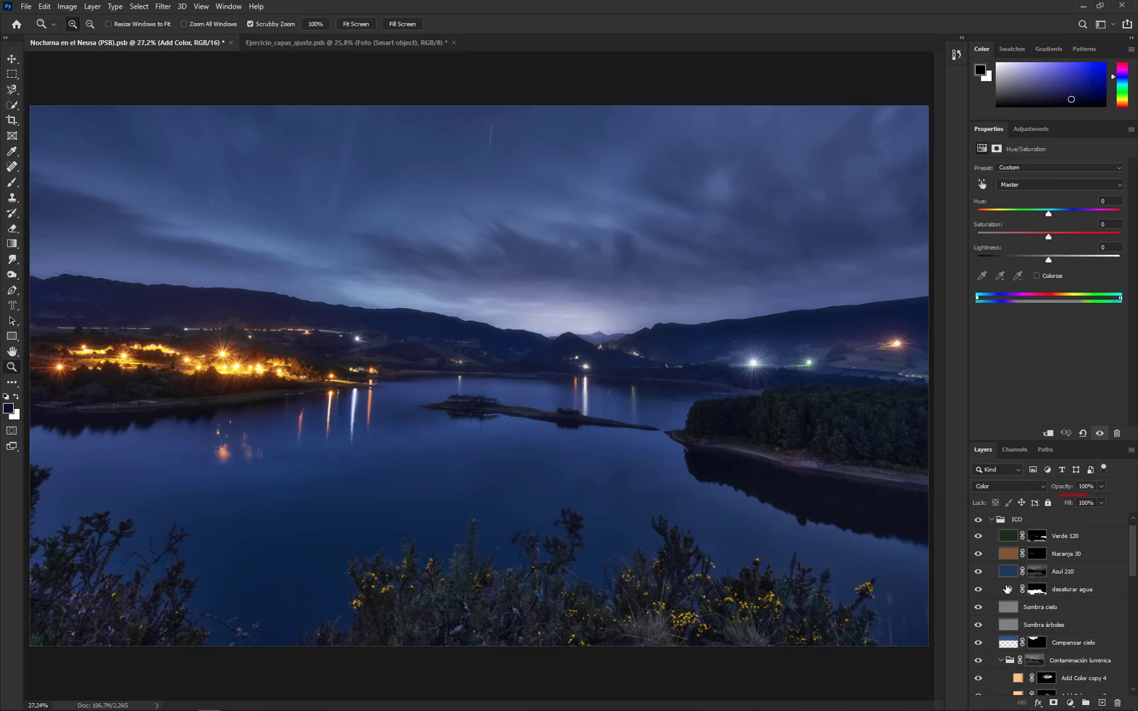
left_click(1058, 490)
left_click_drag(1059, 490, 1093, 489)
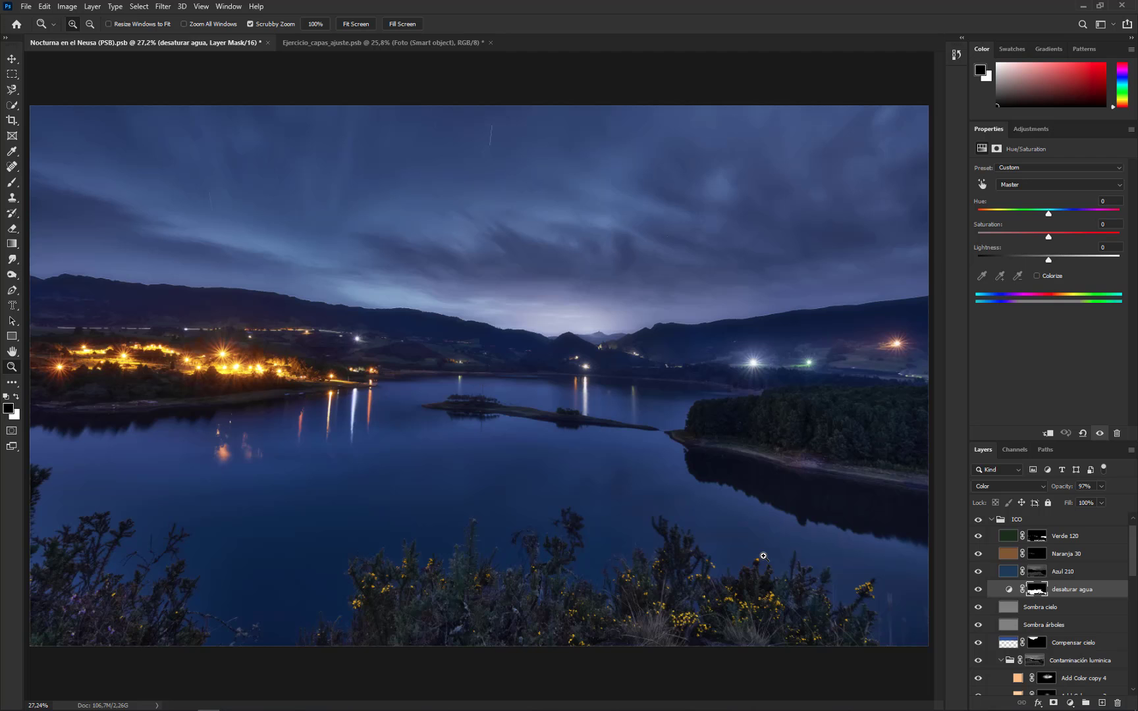
Switch to Ejercicio_capas_ajuste.psb and edit the Foto smart object's raw settings with Highlights -18 and Temperature 4600.
key("ctrl+Tab")
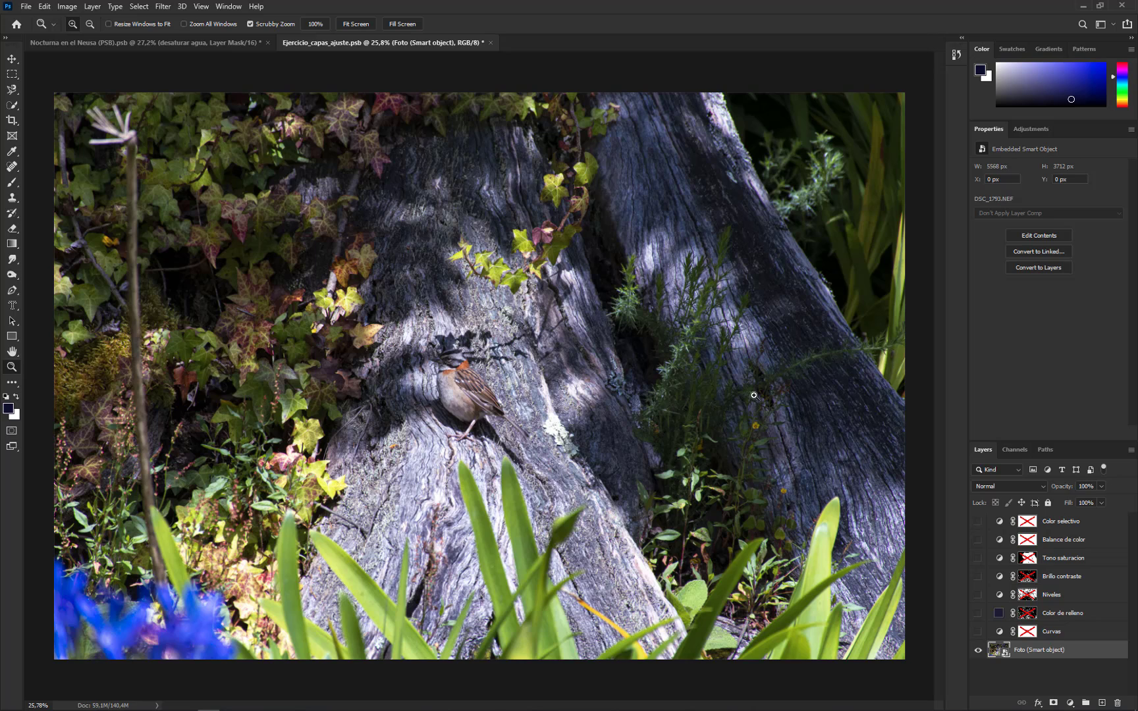
double_click(995, 652)
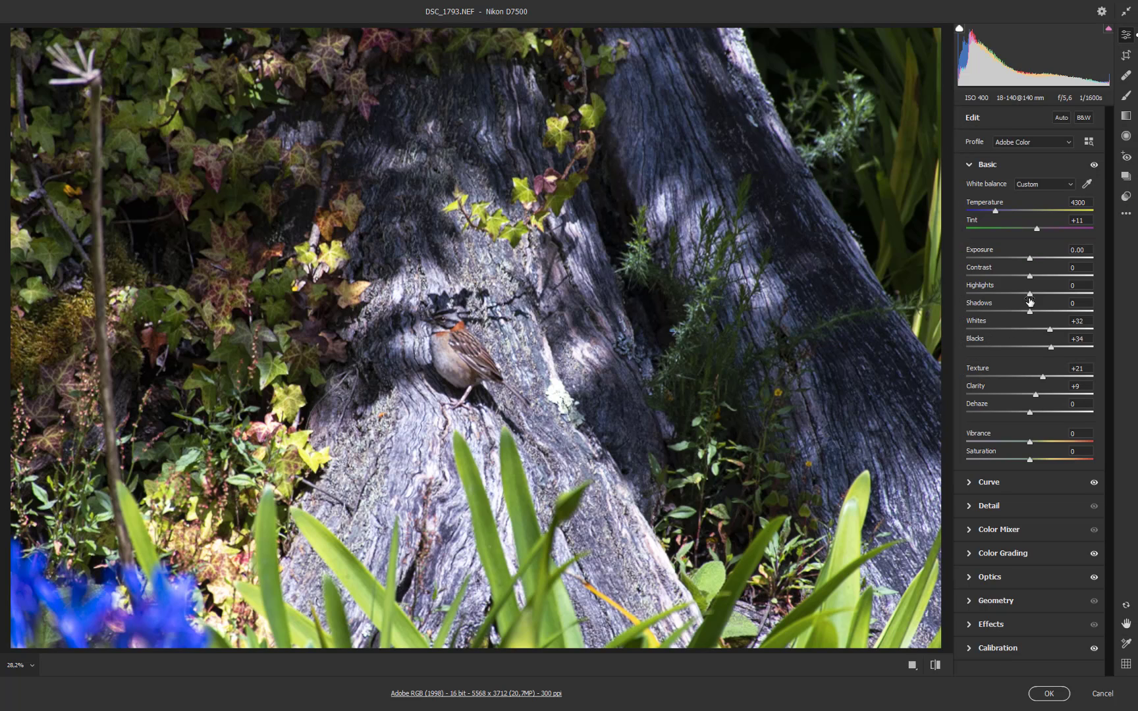
left_click_drag(1030, 297, 1019, 297)
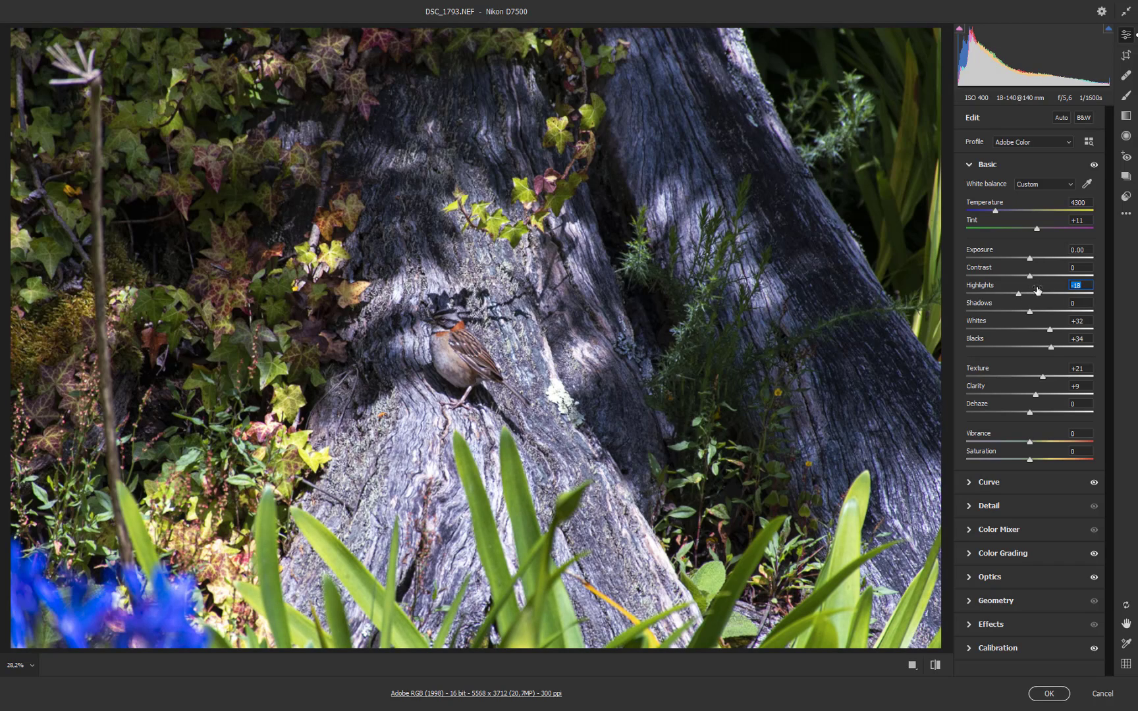
left_click_drag(996, 214, 1000, 213)
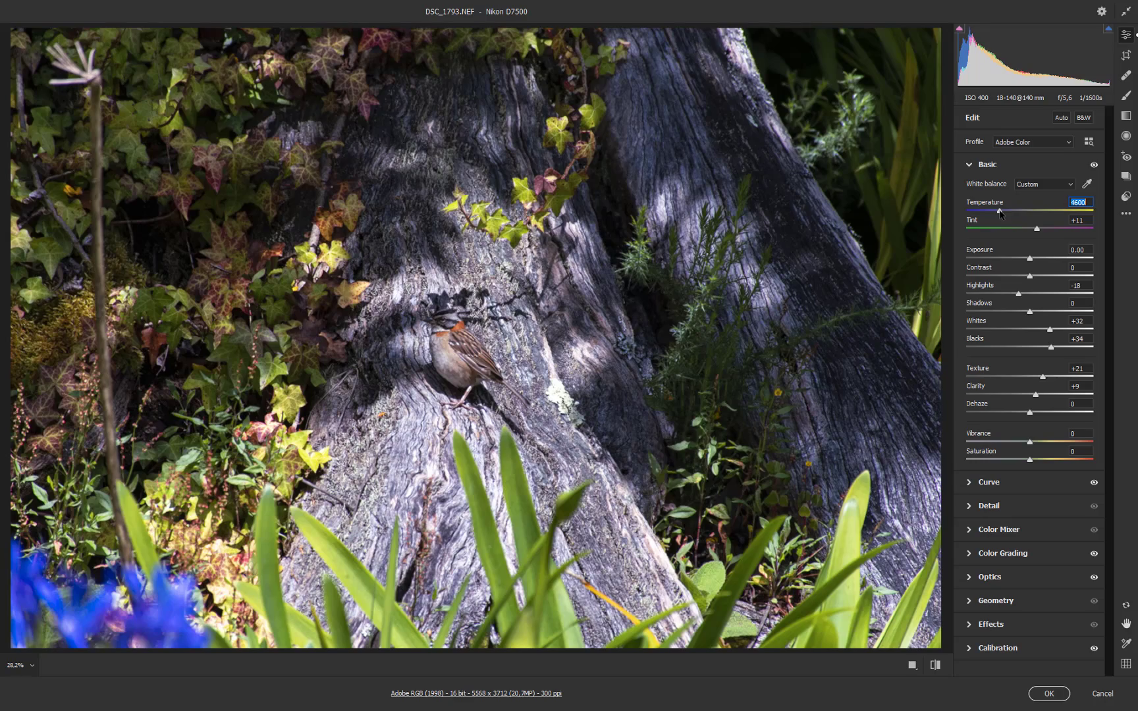
left_click(1049, 693)
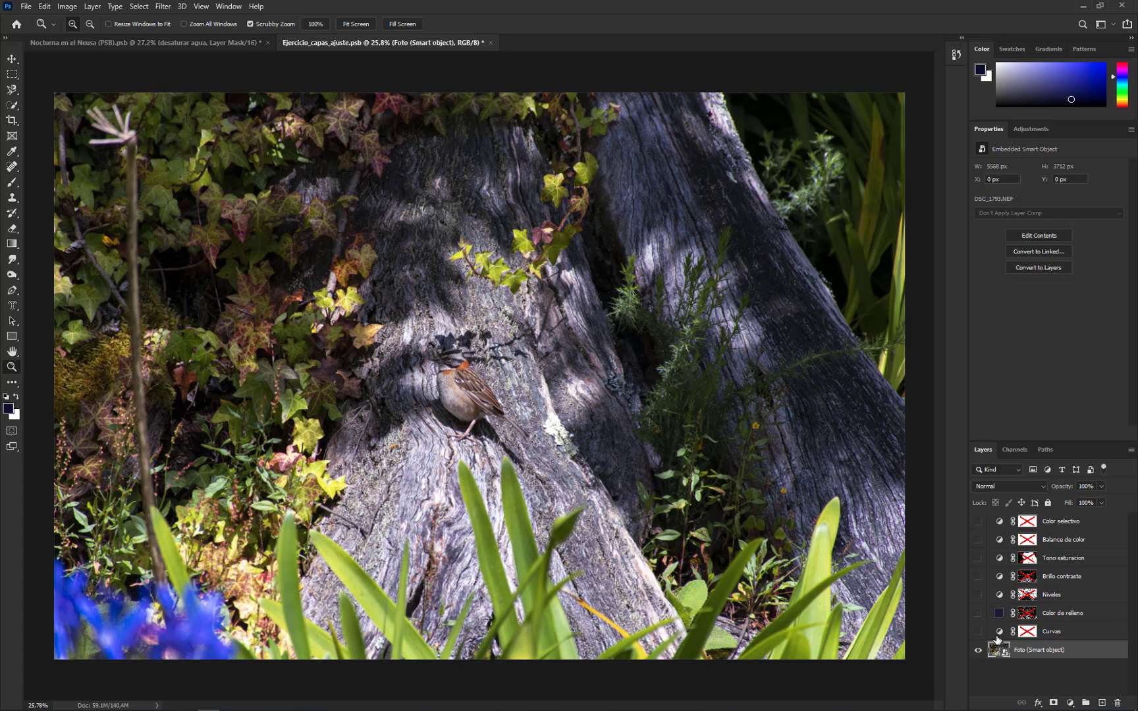
Make the Curvas adjustment layer visible and open its curve settings.
left_click(978, 632)
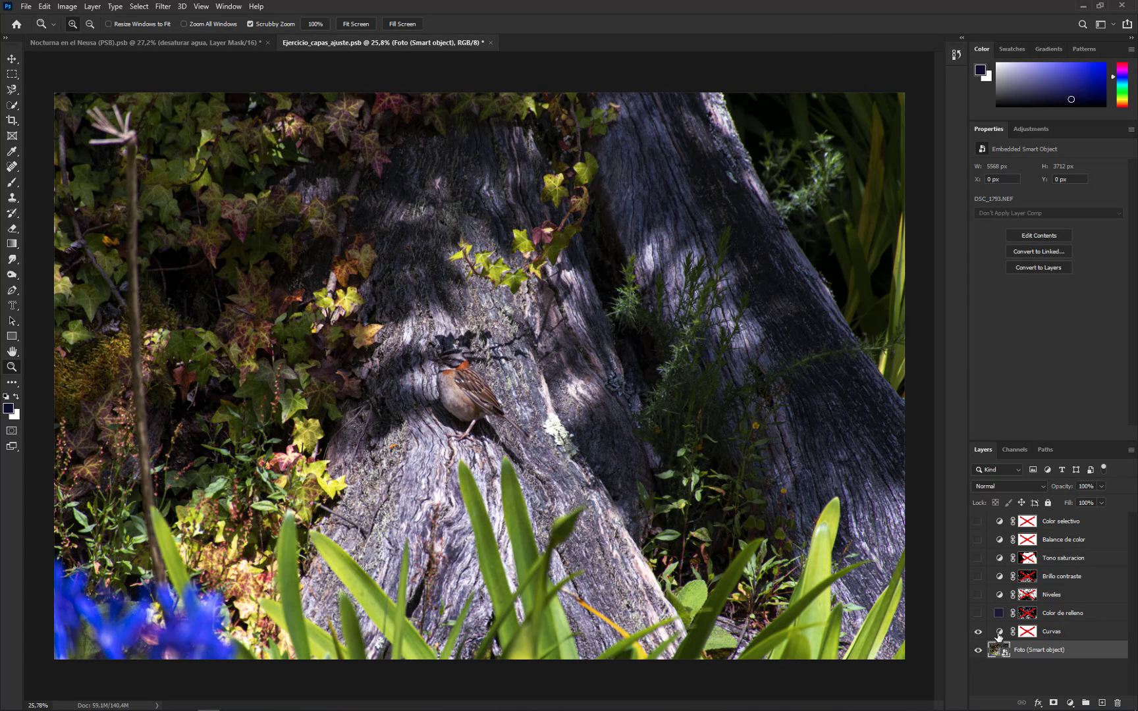
left_click(997, 633)
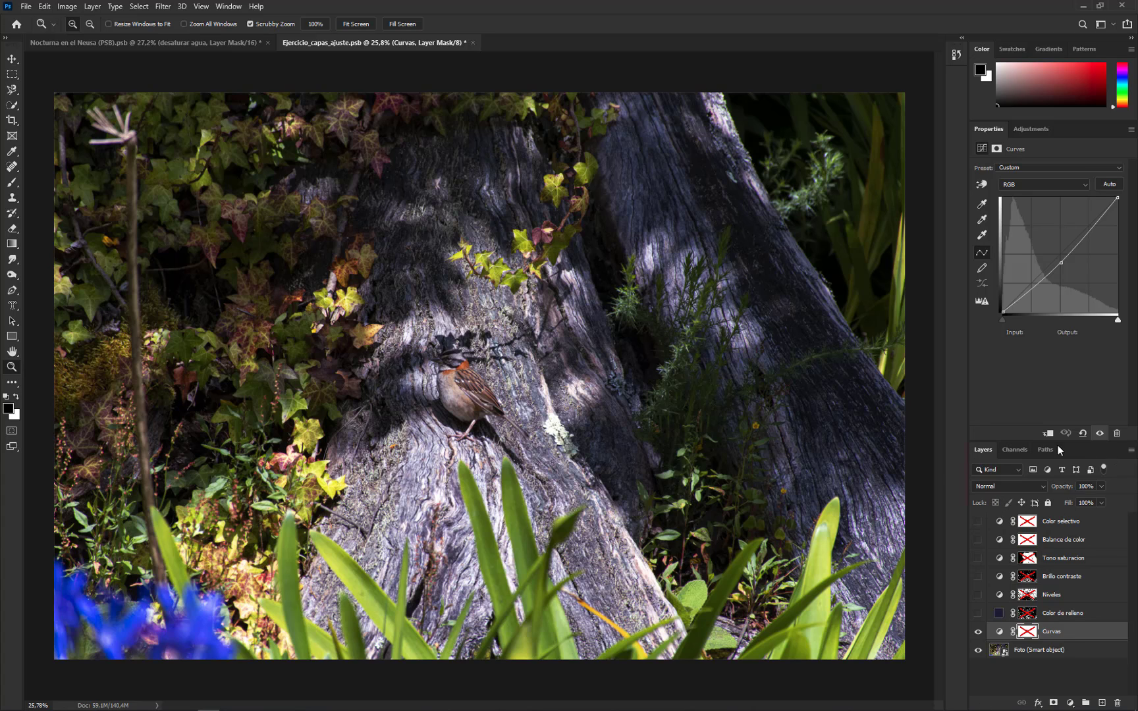
Add a new Curves adjustment layer above Curvas and delete it again.
left_click(1070, 703)
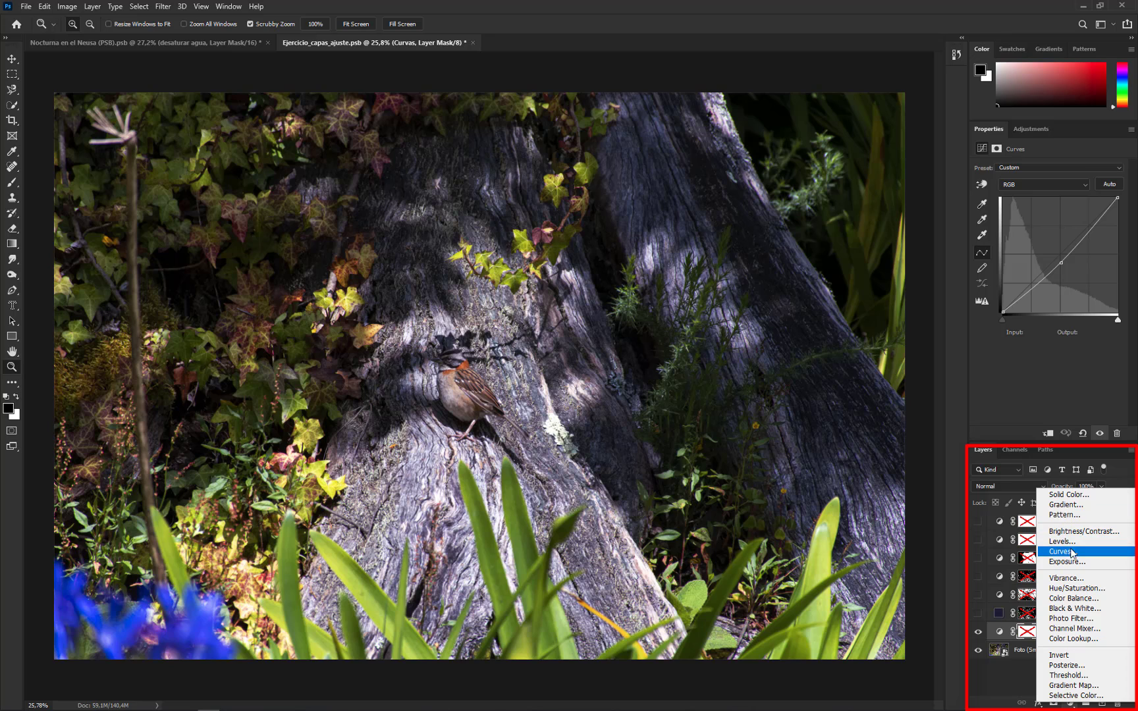
left_click(1063, 553)
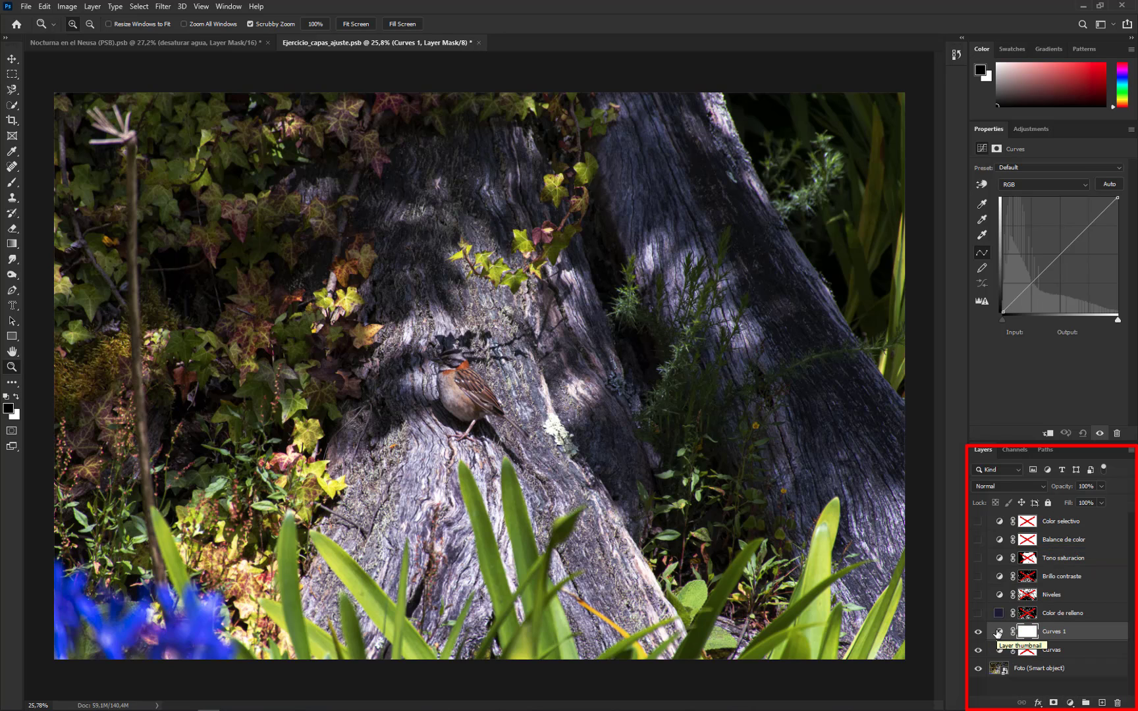
left_click(999, 631)
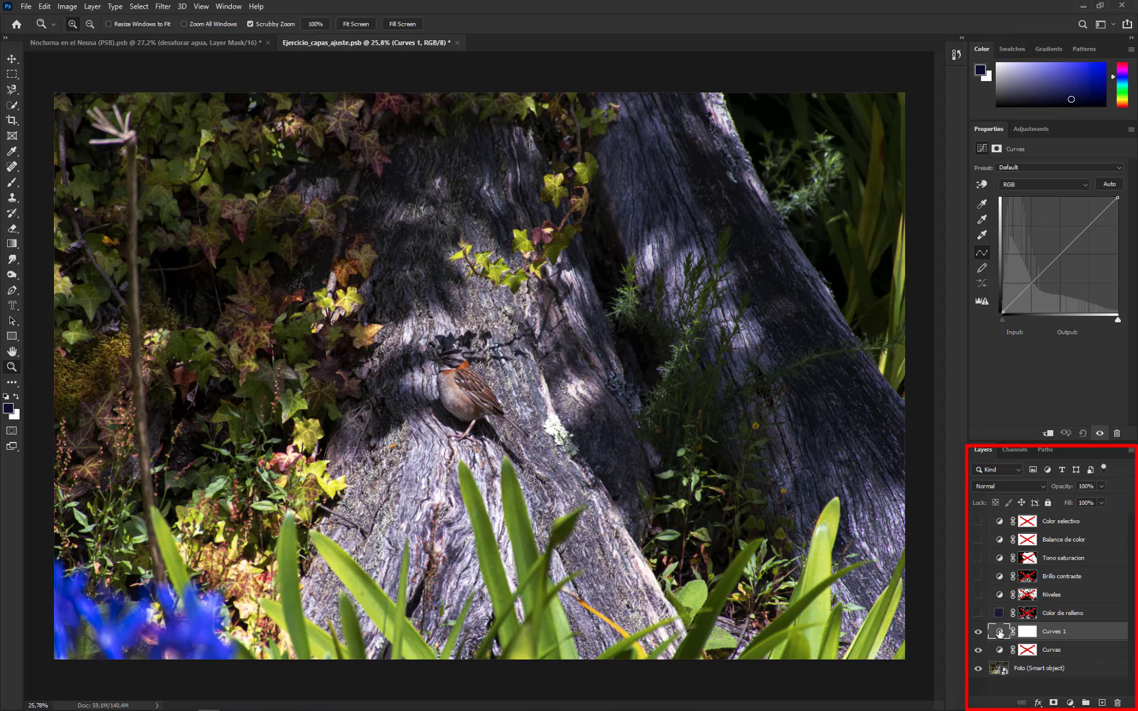
left_click(1118, 703)
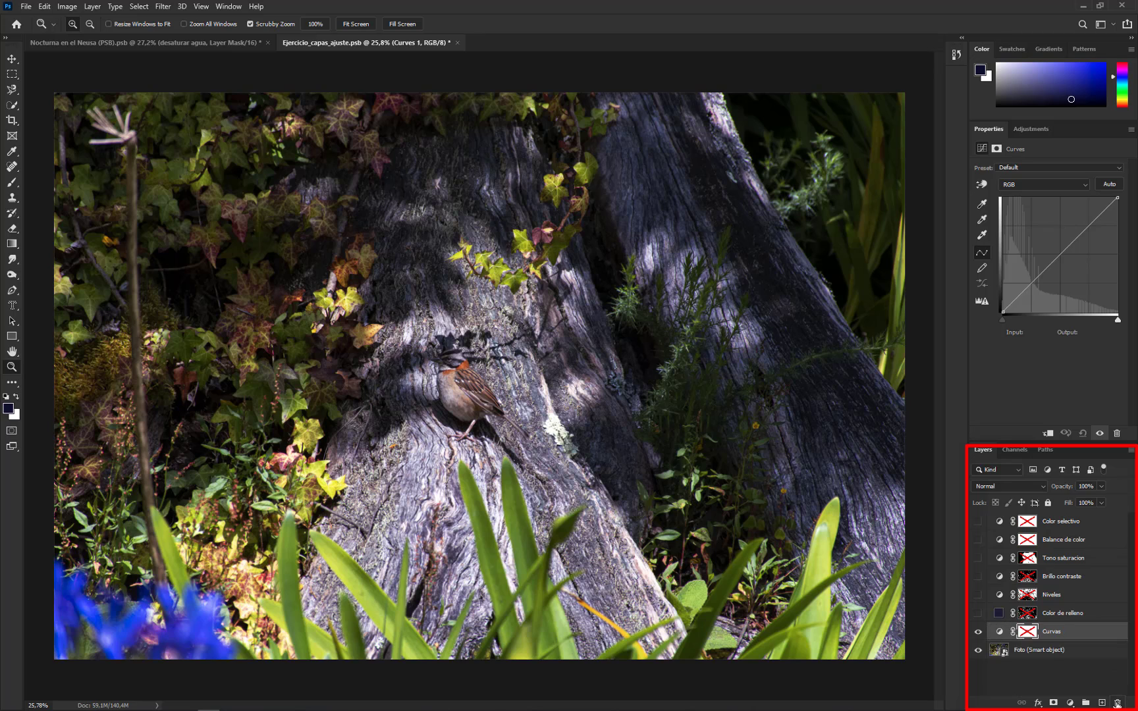
Reset the Curvas adjustment layer to the Default curve preset.
left_click(1000, 633)
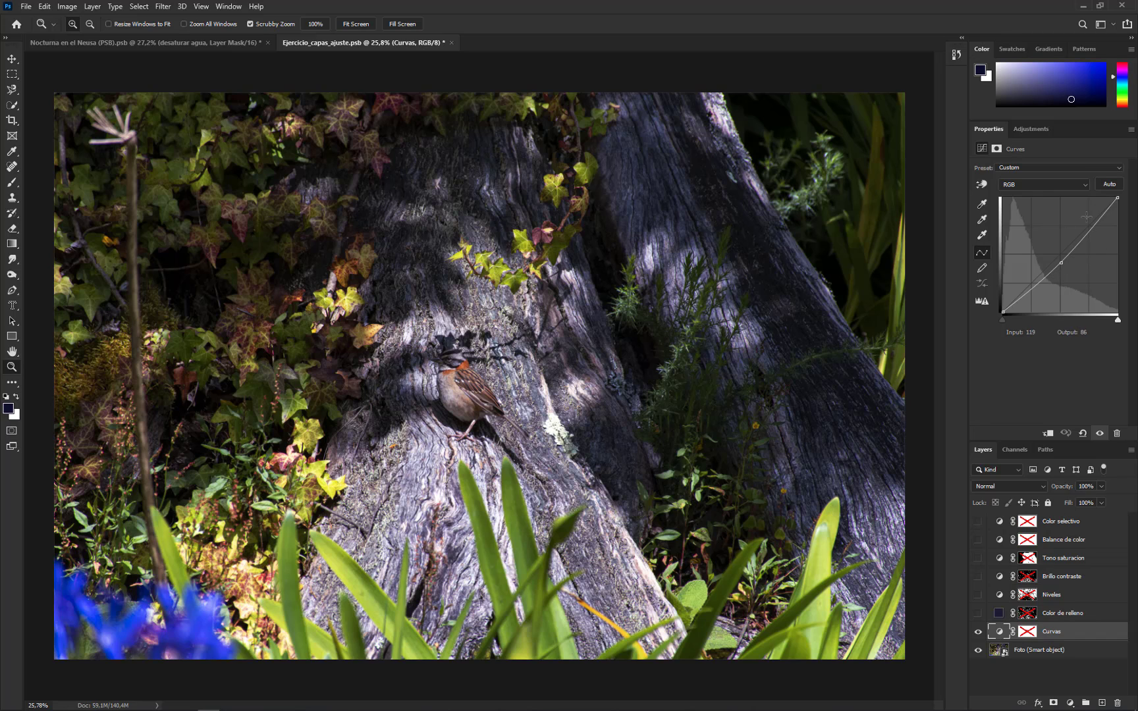
left_click(1099, 168)
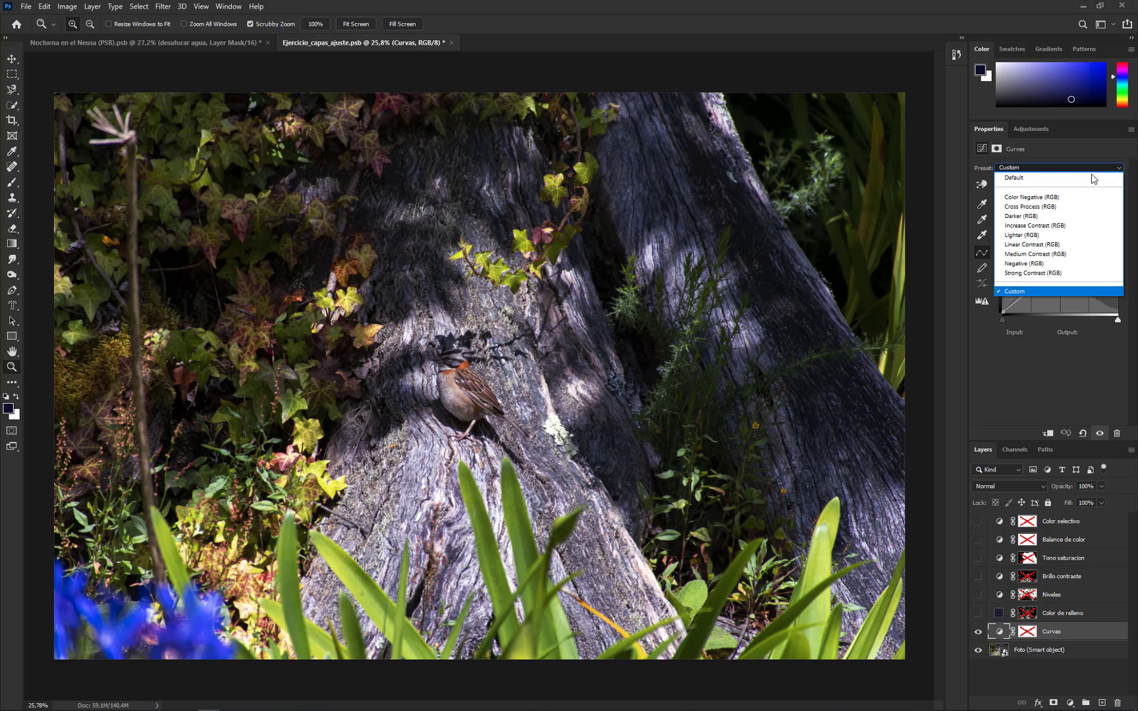
left_click(1018, 178)
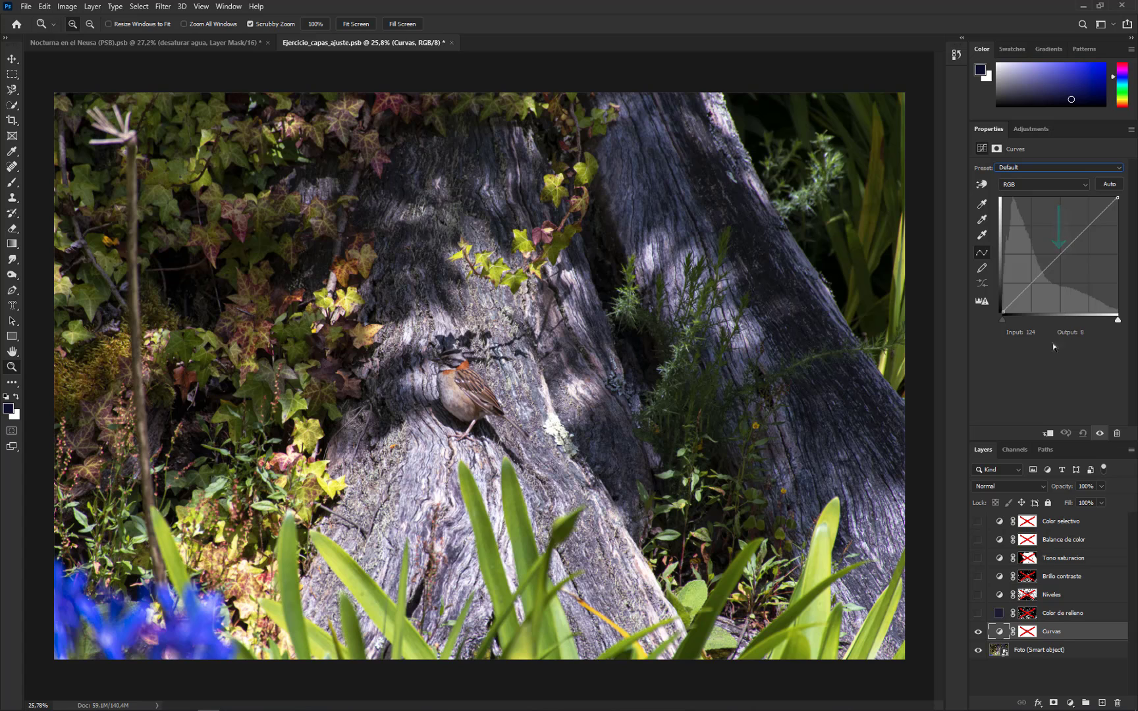
Keep the curve's black and white endpoints in place and lower a midpoint at input 128 to output 110.
left_click_drag(1002, 322, 998, 322)
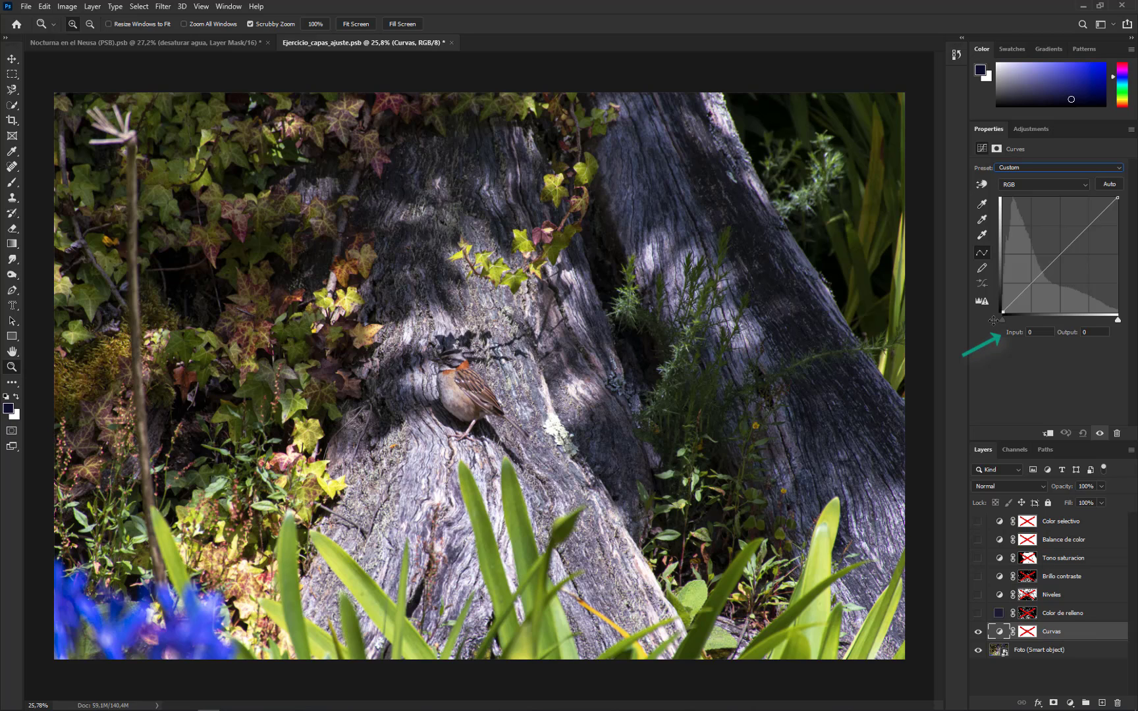
left_click_drag(1003, 321, 1002, 323)
left_click_drag(1117, 324, 1119, 323)
left_click(1060, 255)
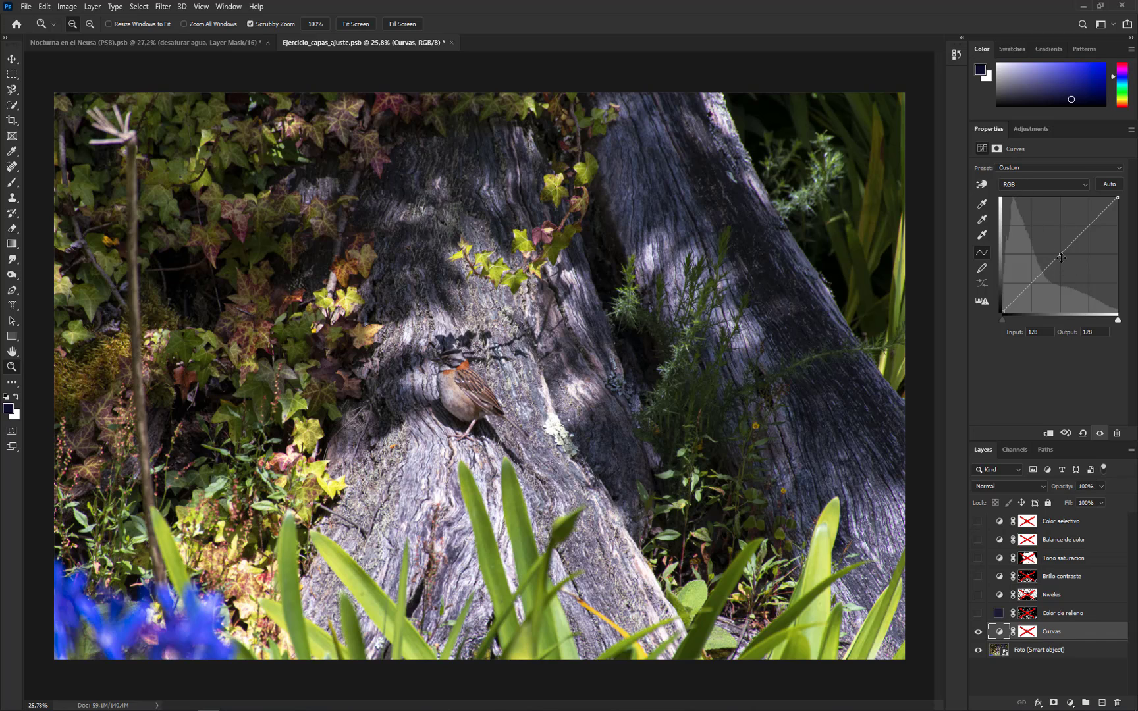
left_click_drag(1061, 254, 1061, 262)
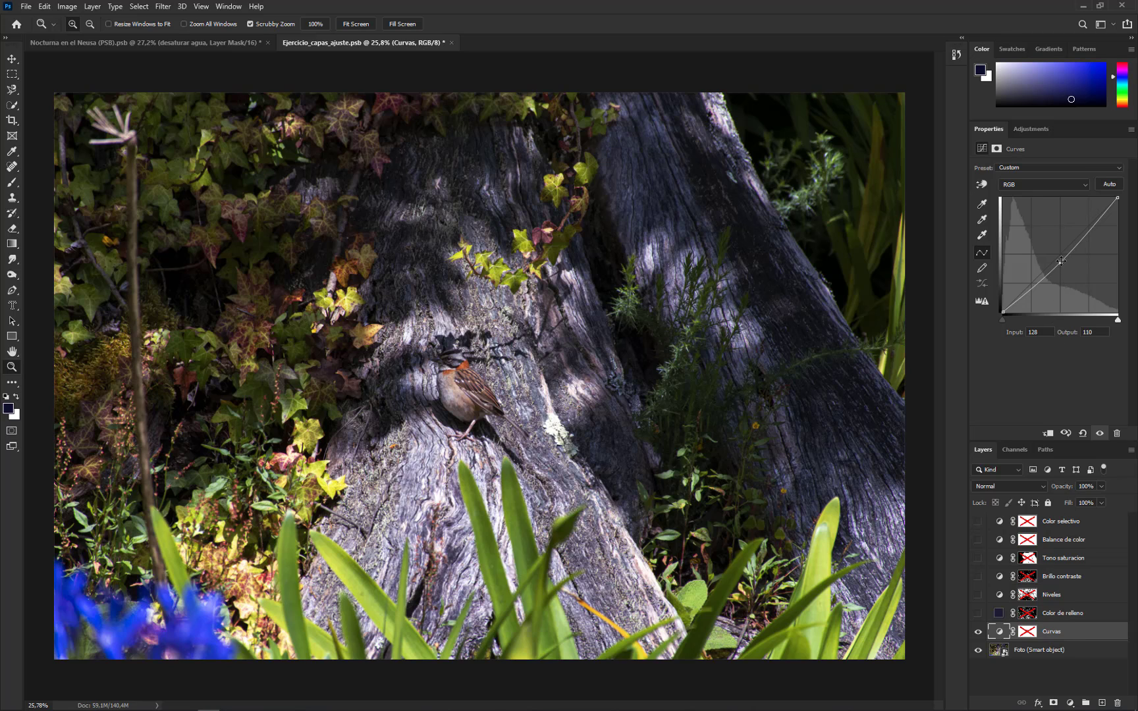
Set the curve midpoint's output to 115 and raise a highlights point at input 187 to output 200.
left_click(1096, 332)
type("115")
key("Return")
left_click_drag(1088, 230, 1087, 222)
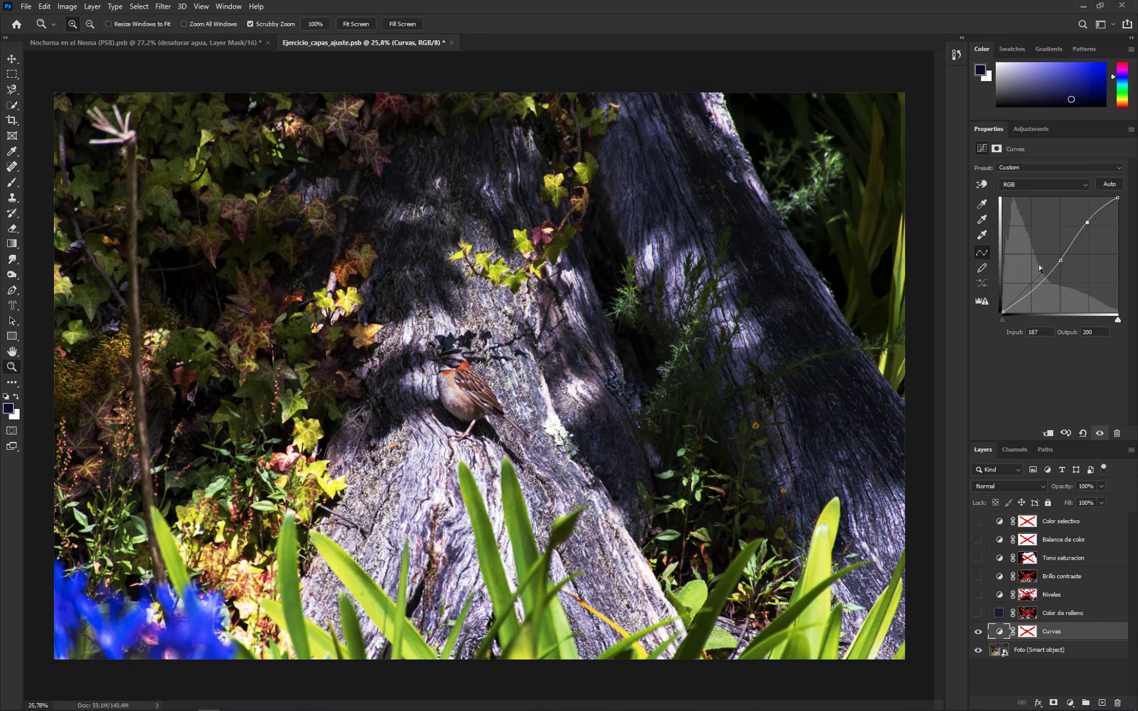
Reset the Curvas curve to the Default preset and lower a new midpoint at input 128 to output 115.
left_click(1086, 183)
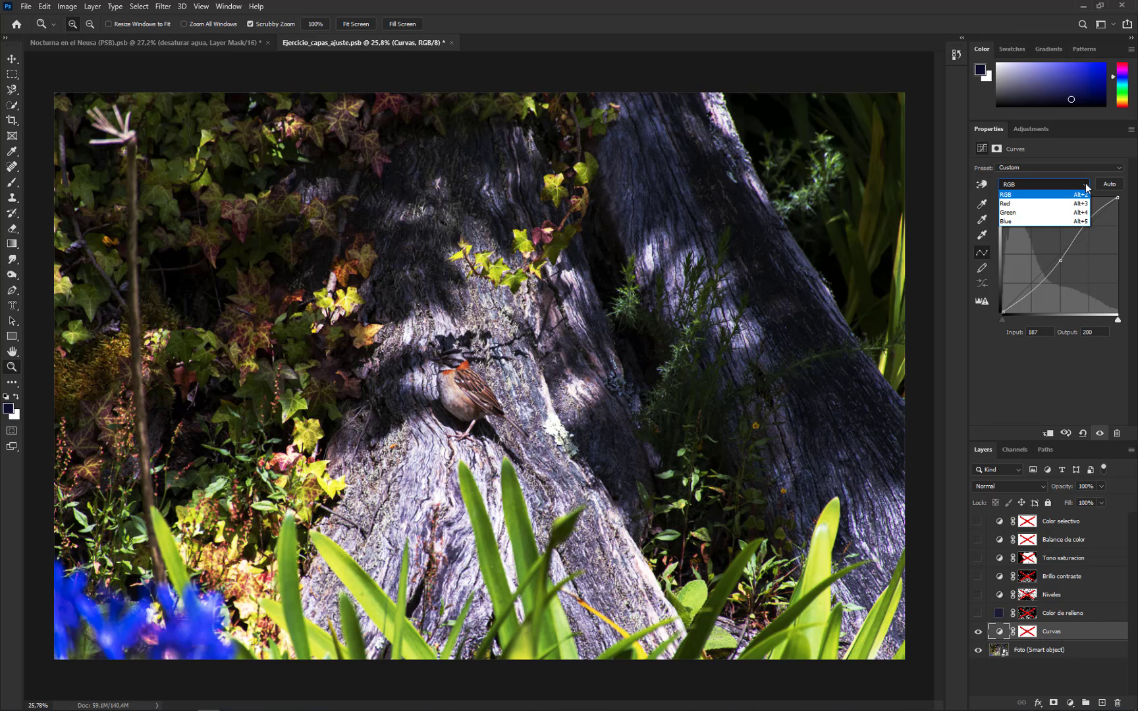
left_click(1081, 166)
left_click(1081, 166)
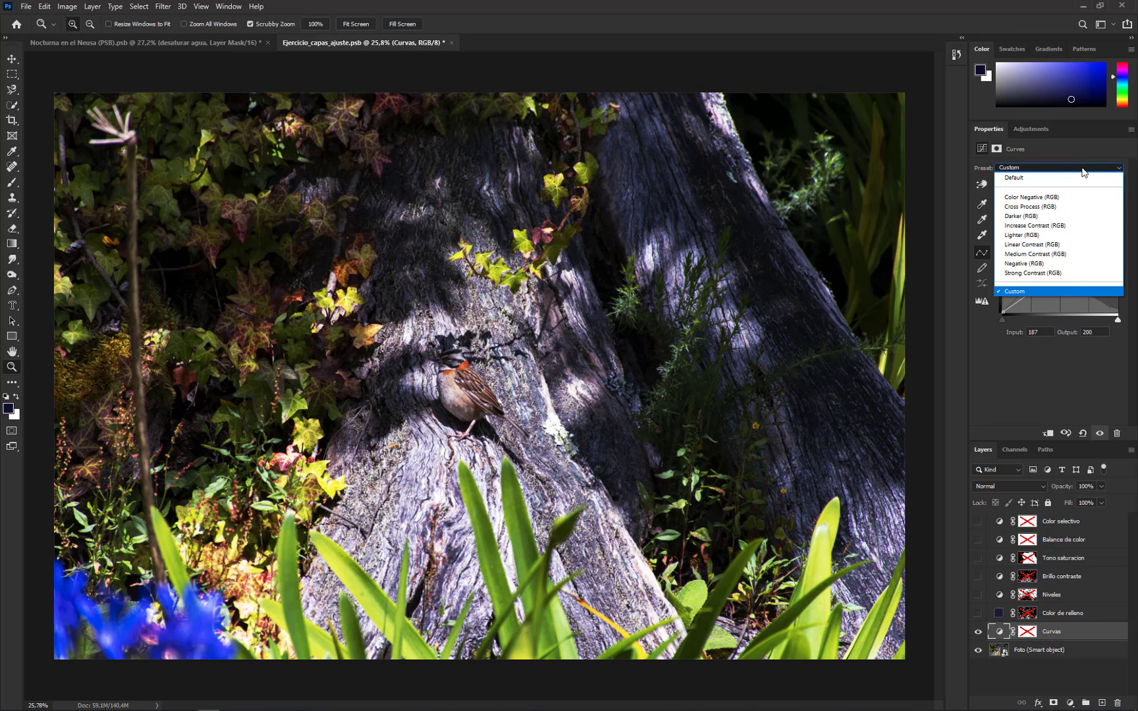
left_click(1071, 177)
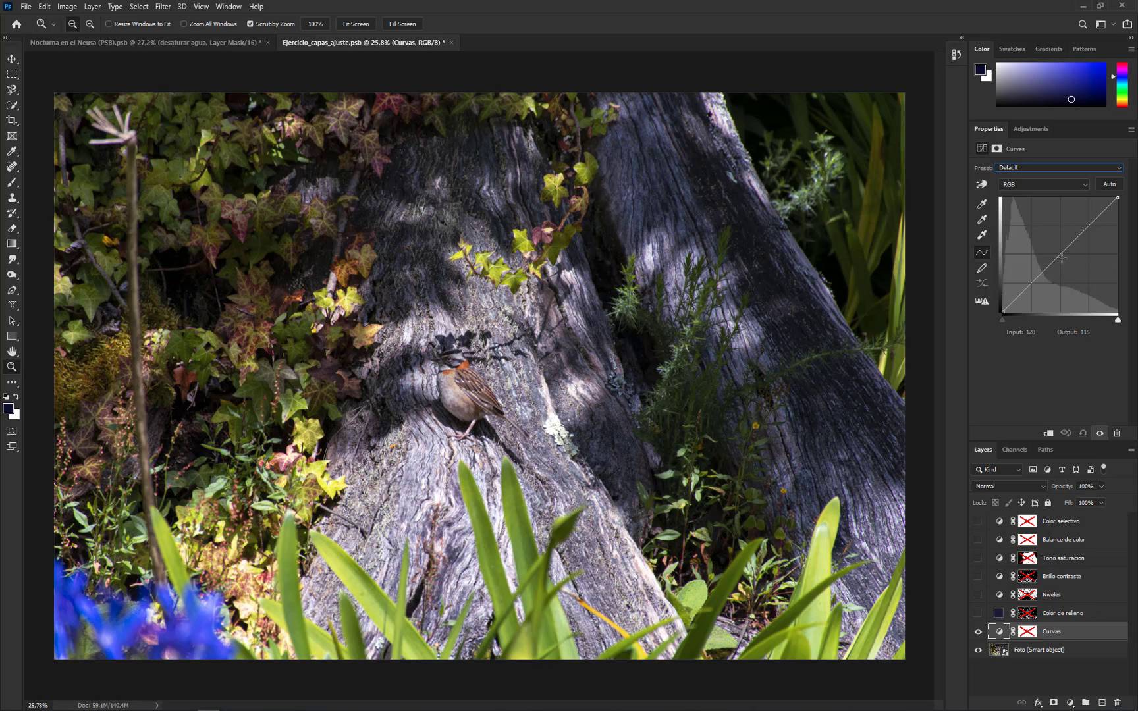
left_click(1061, 253)
left_click_drag(1060, 254, 1060, 260)
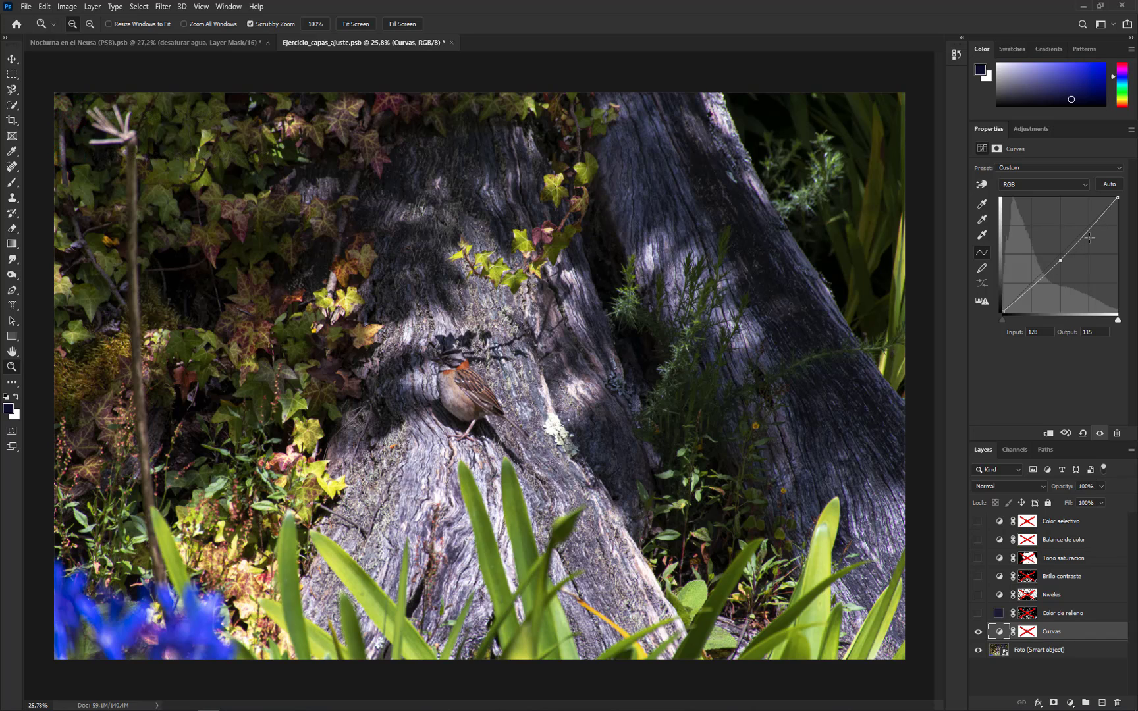
Try tinting the photo with the Blue channel curve, moving its midpoint to outputs of about 174, 70 and 106.
left_click(1063, 184)
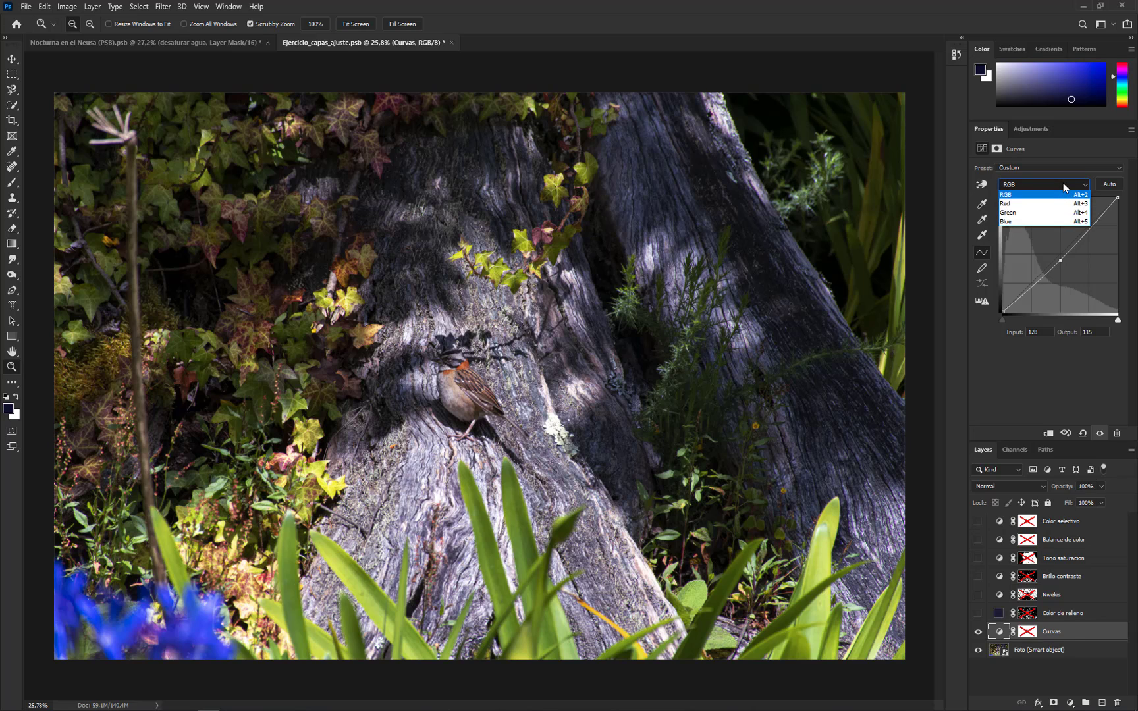
left_click(1034, 203)
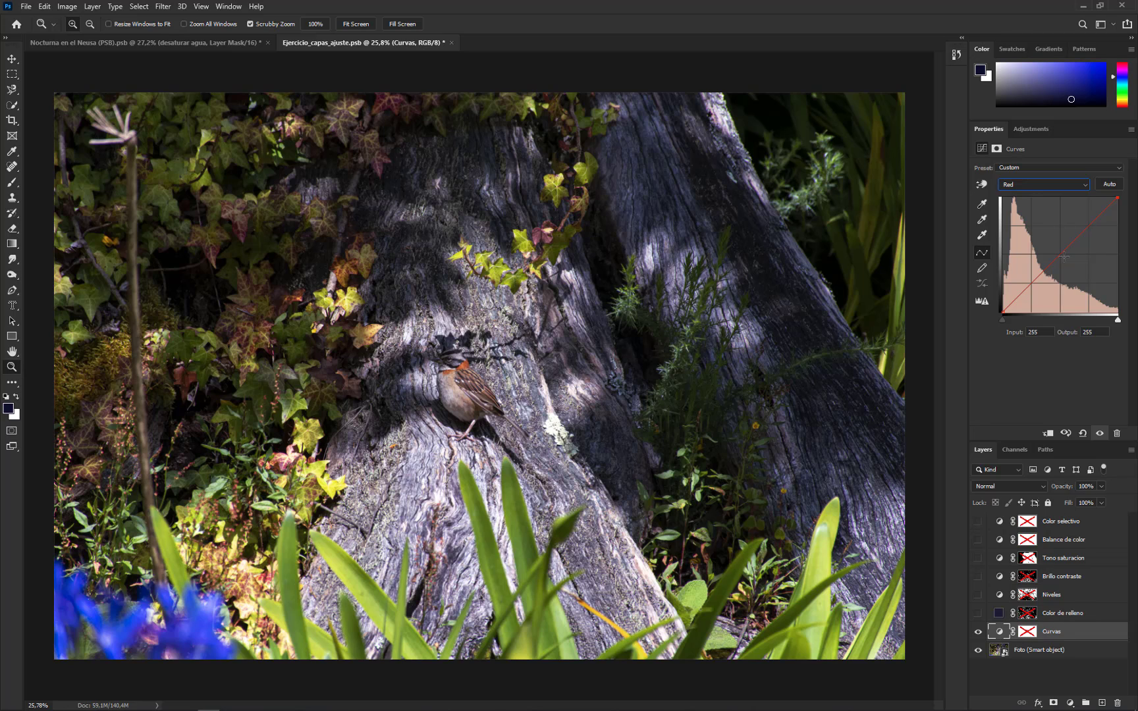
left_click(1070, 188)
left_click(1034, 222)
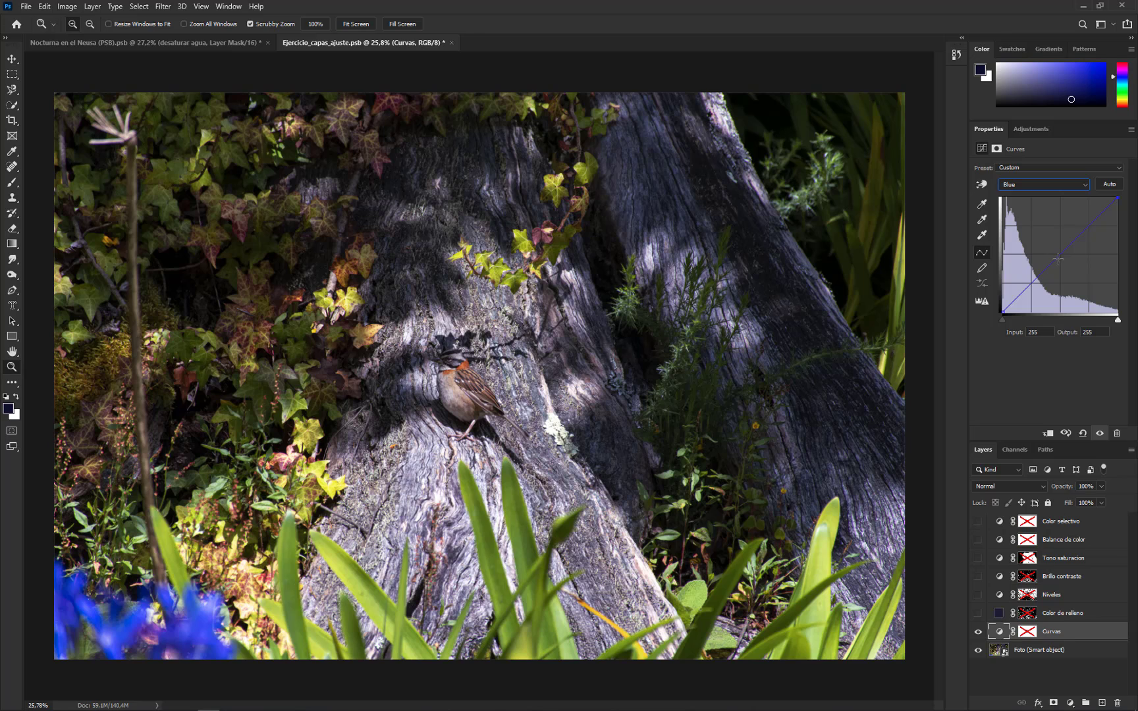
left_click(1061, 256)
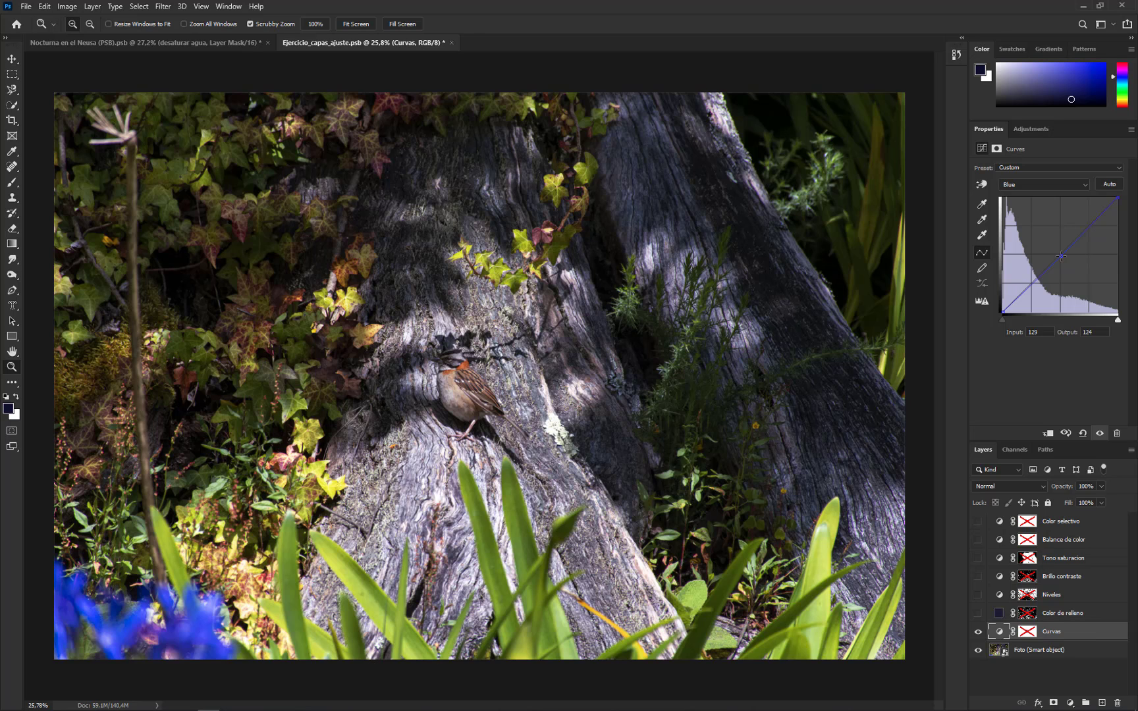
left_click_drag(1061, 256, 1058, 233)
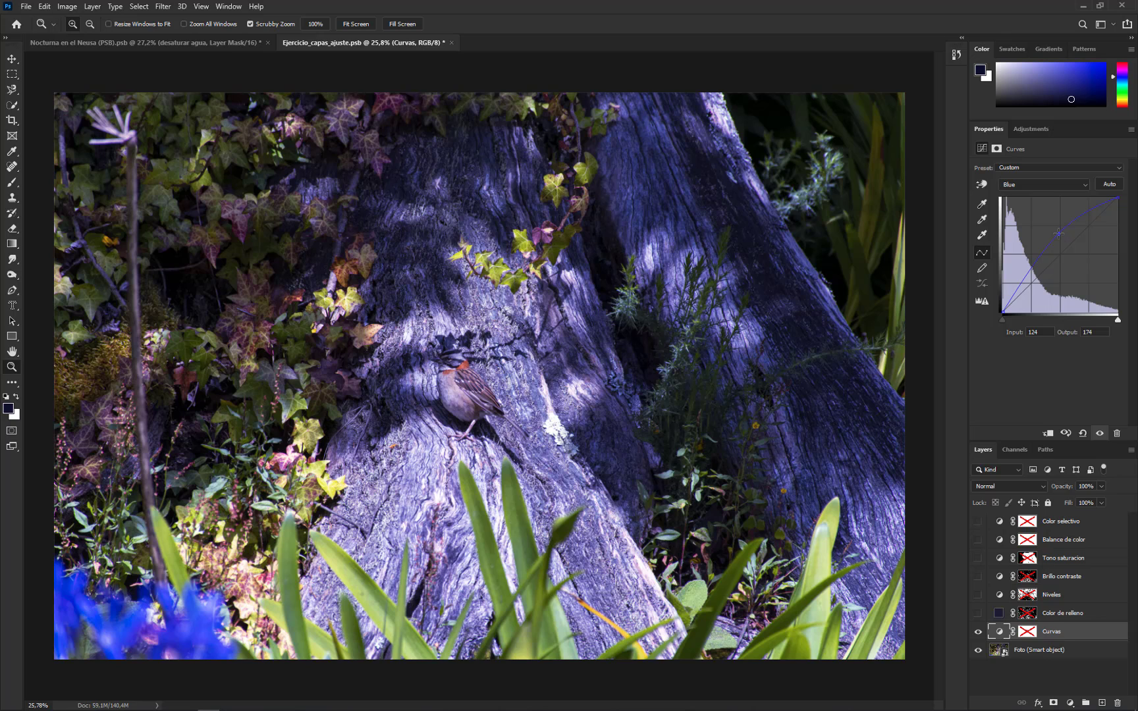
left_click_drag(1058, 233, 1064, 280)
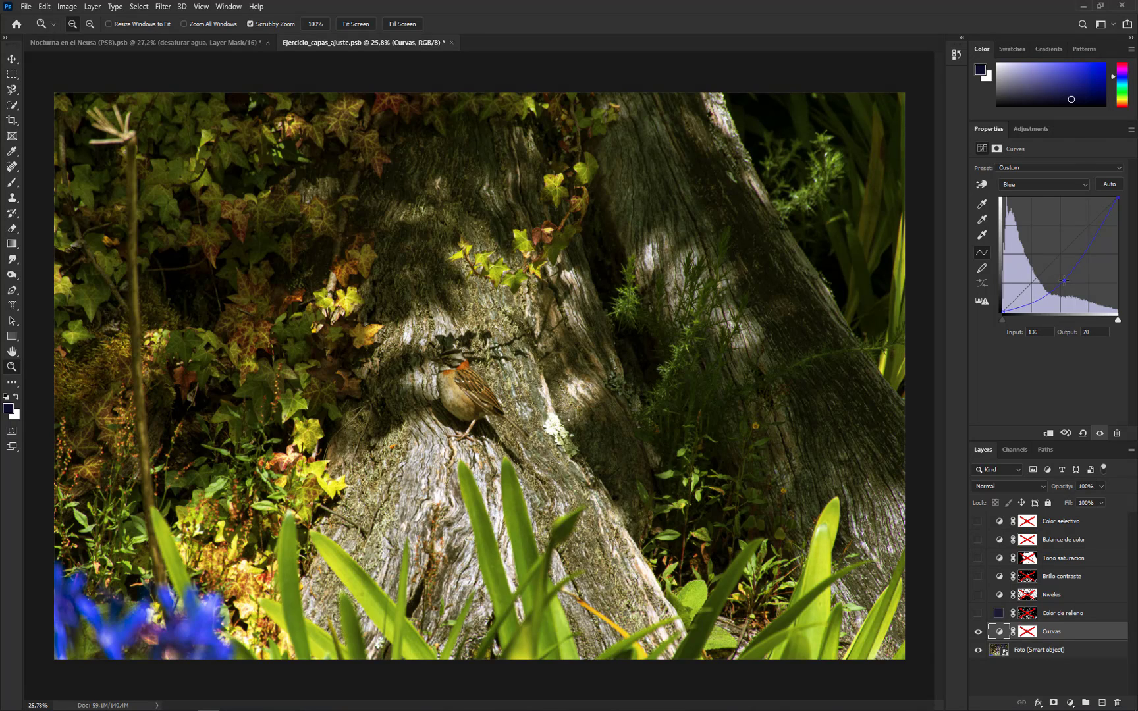
left_click_drag(1064, 280, 1060, 265)
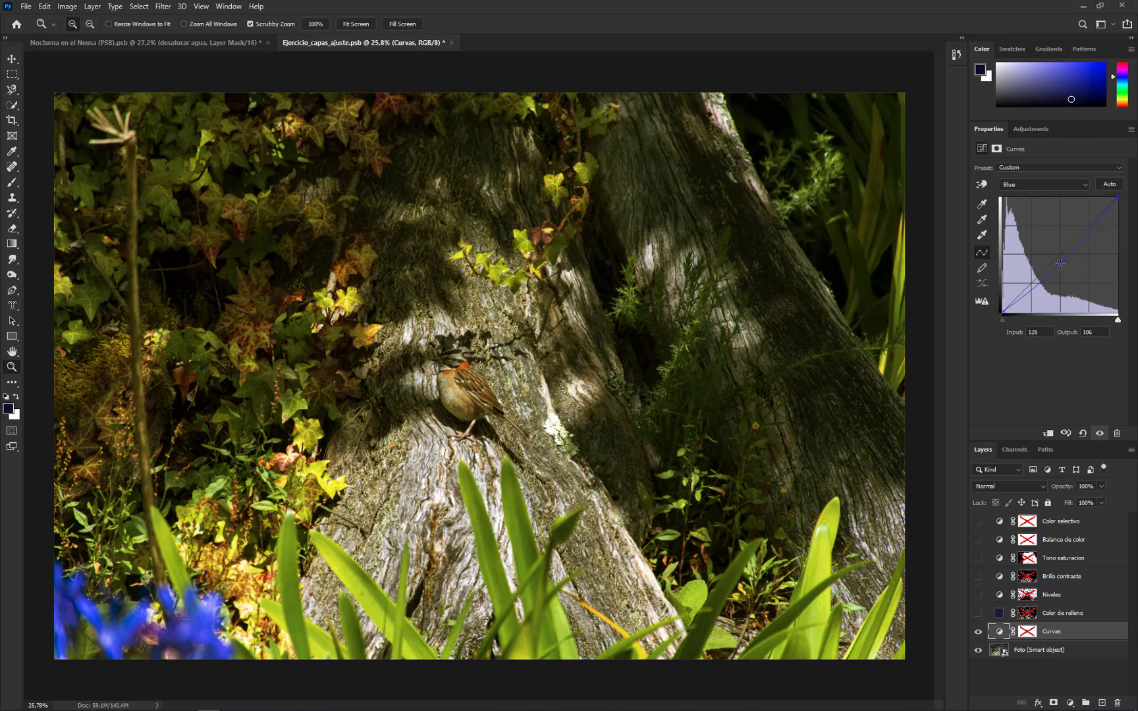
Reset the Curvas adjustment to the Default preset and lower the RGB curve's midpoint at input 128 to output 112.
left_click(1061, 170)
left_click(1057, 187)
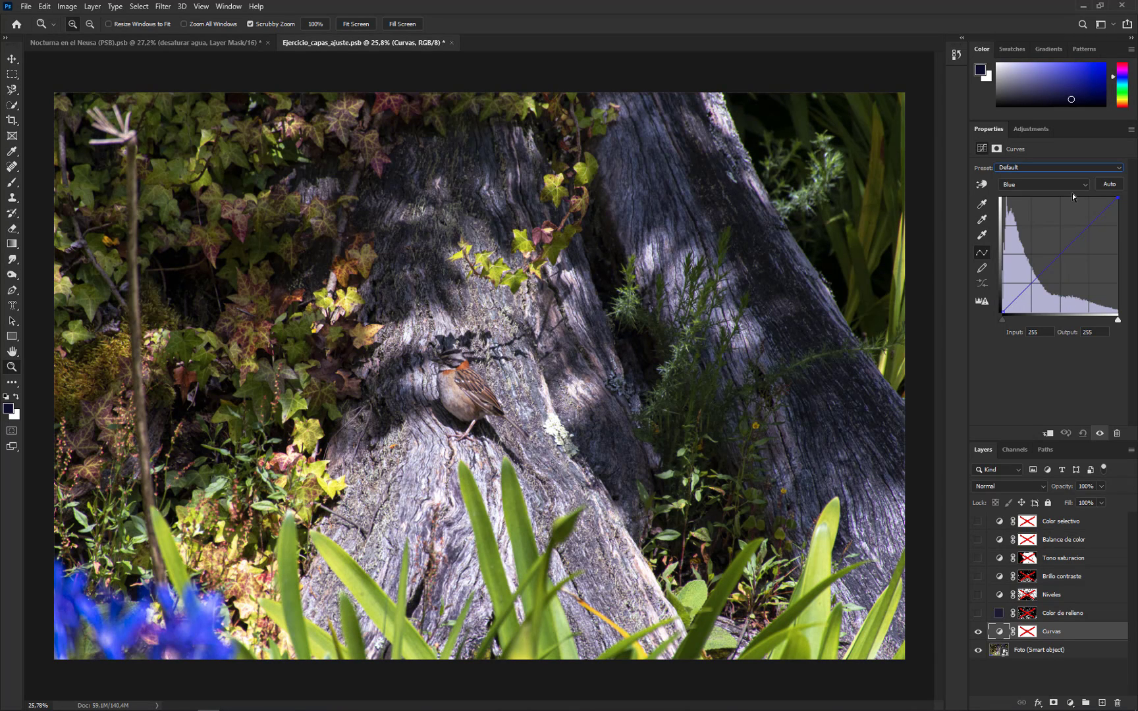
left_click(1074, 186)
left_click(1070, 195)
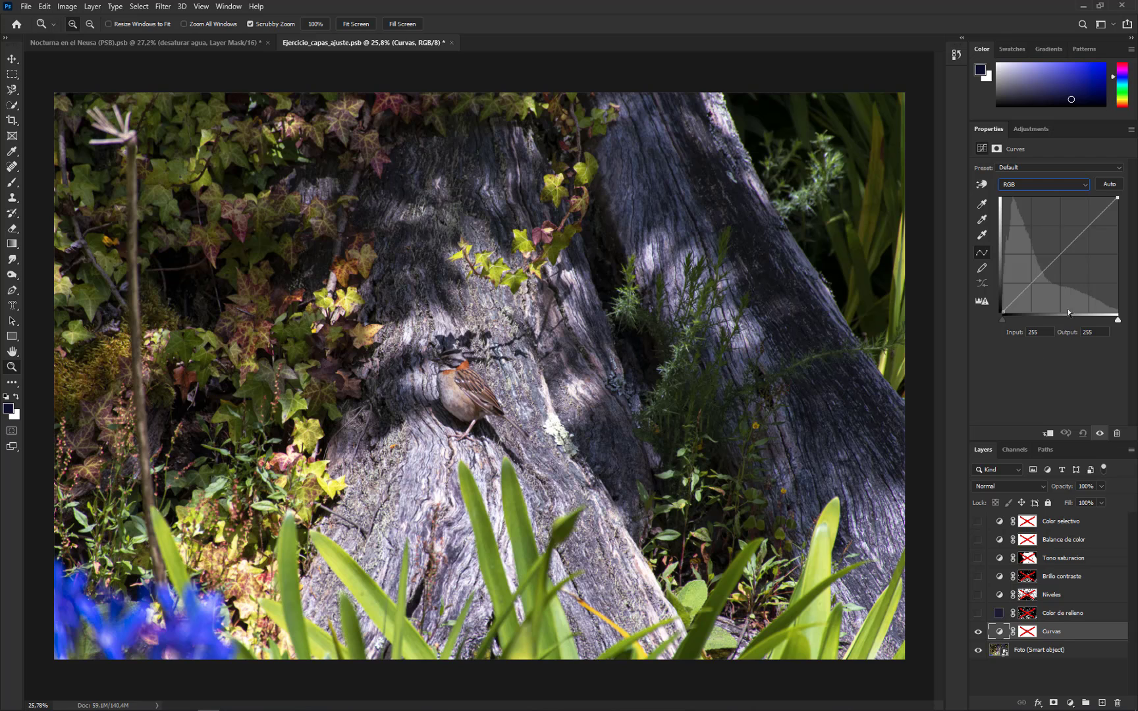
left_click_drag(1061, 254, 1060, 262)
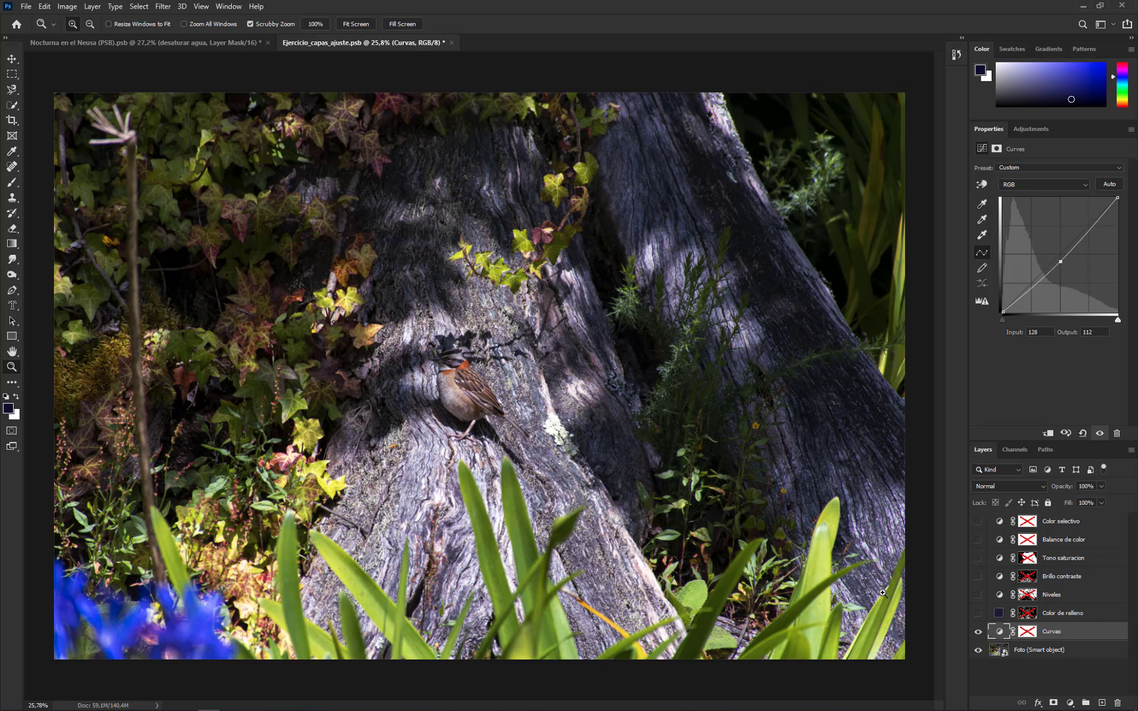
Enable the Curvas layer mask and inspect it on its own before returning to the photo view.
left_click(1030, 636, "ctrl")
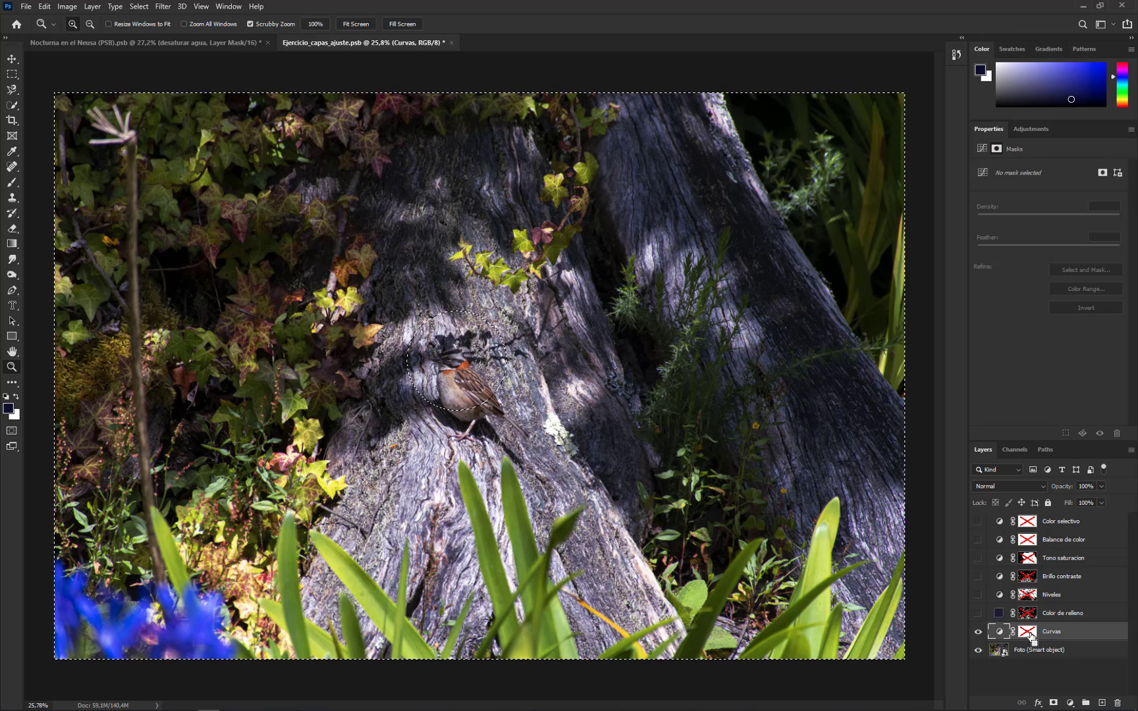
key("ctrl+d")
left_click(1031, 637, "alt")
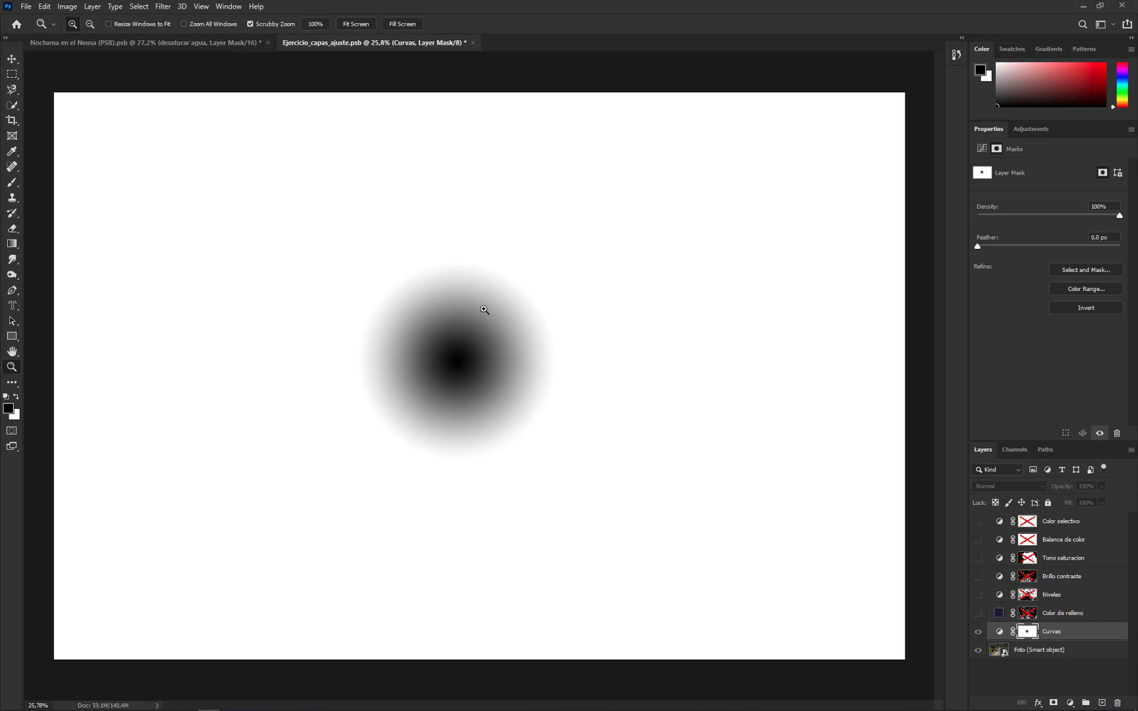
left_click(1032, 636, "alt")
left_click(1031, 635, "alt")
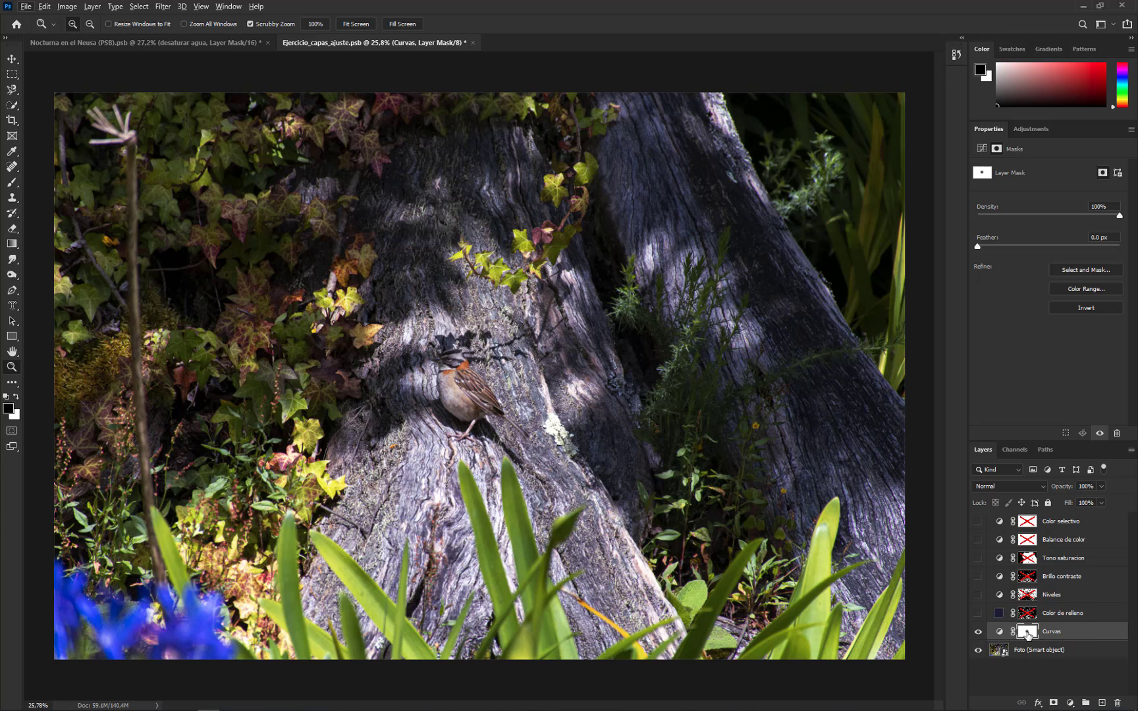
Compare the photo with the Curvas layer's mask off and on, and with the whole layer hidden and shown.
left_click(1027, 634, "shift")
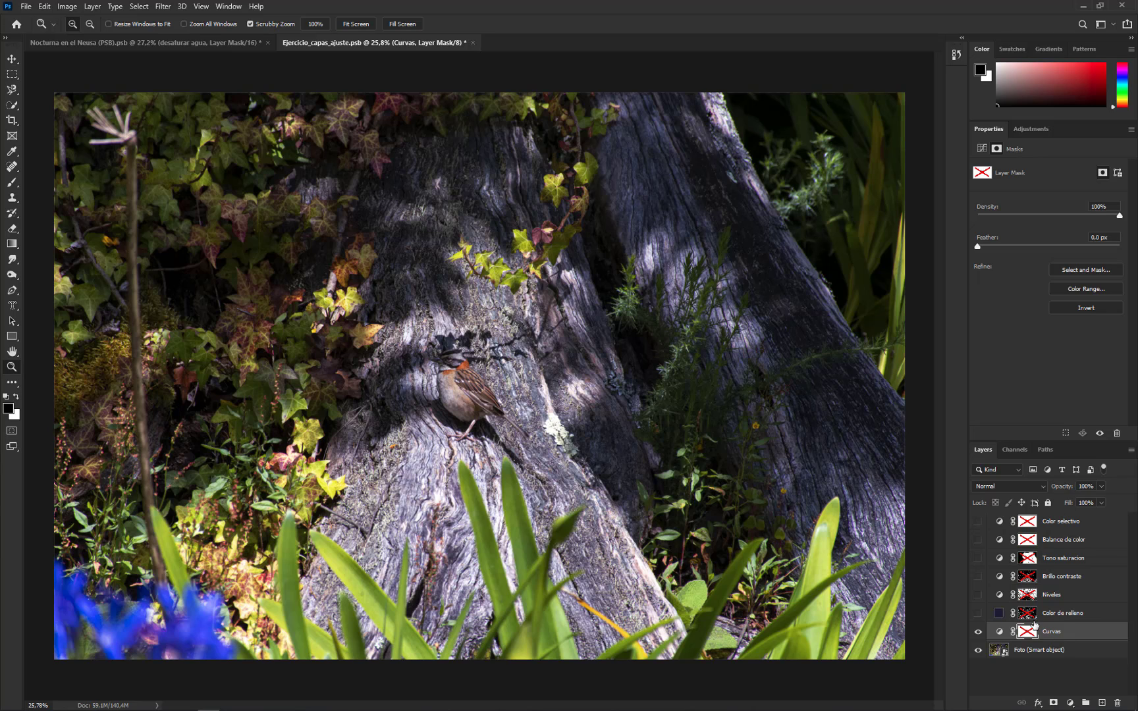
left_click(1028, 634, "shift")
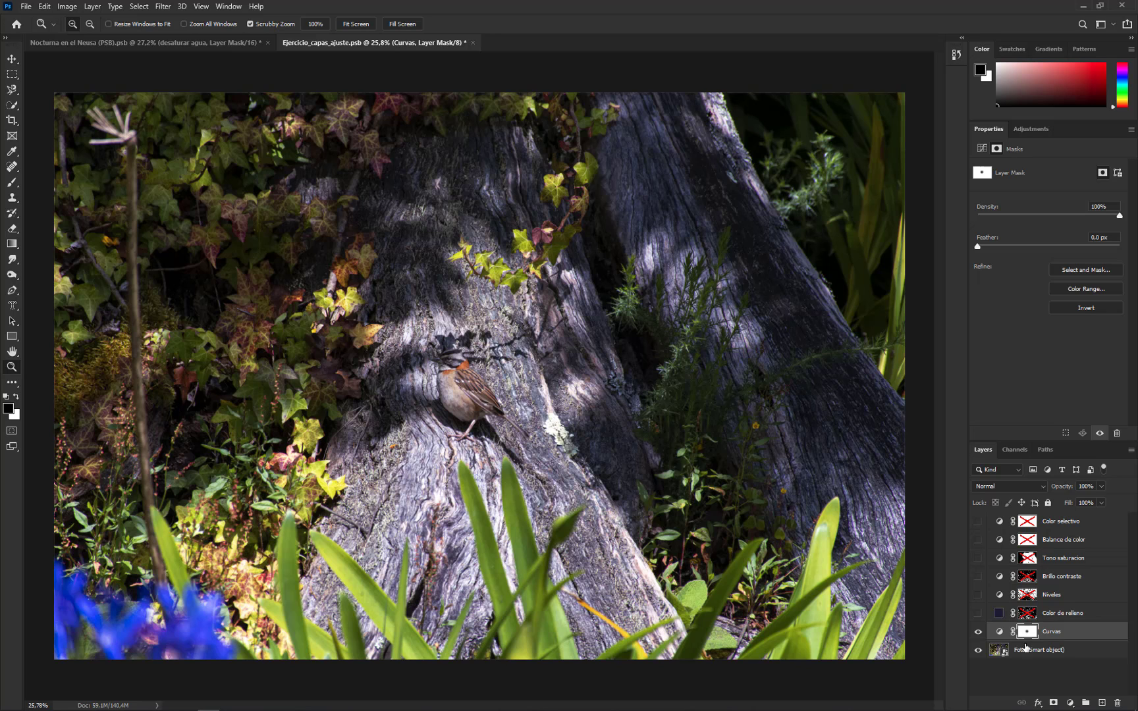
left_click(979, 633)
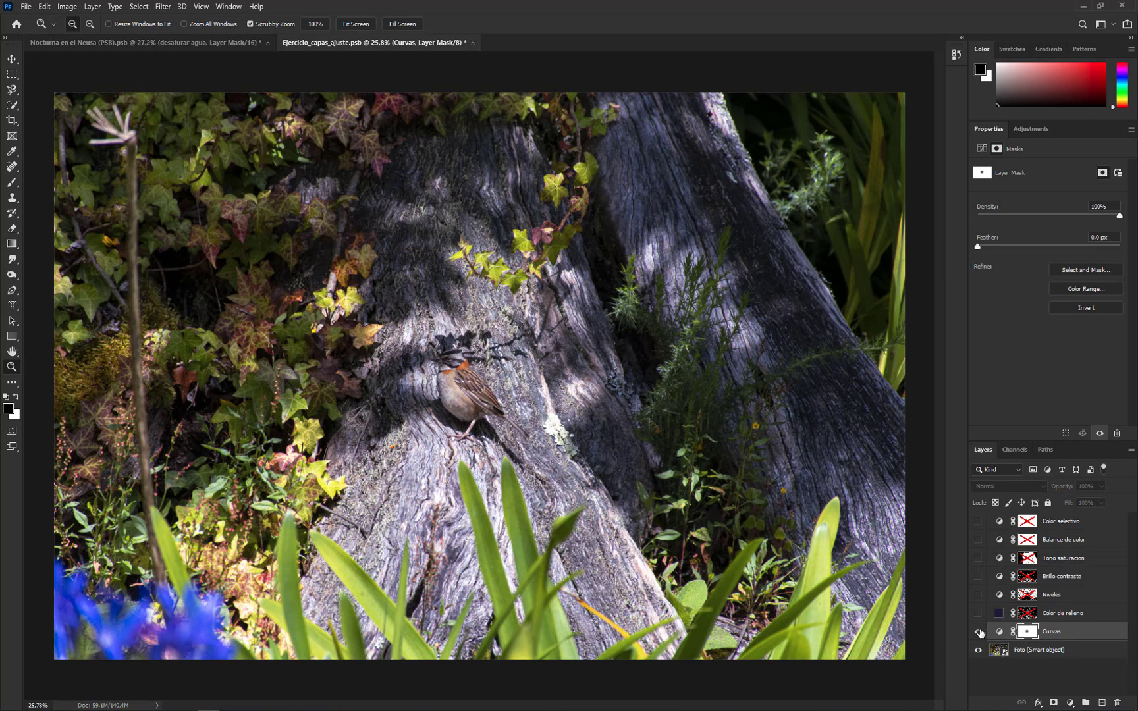
left_click(979, 633)
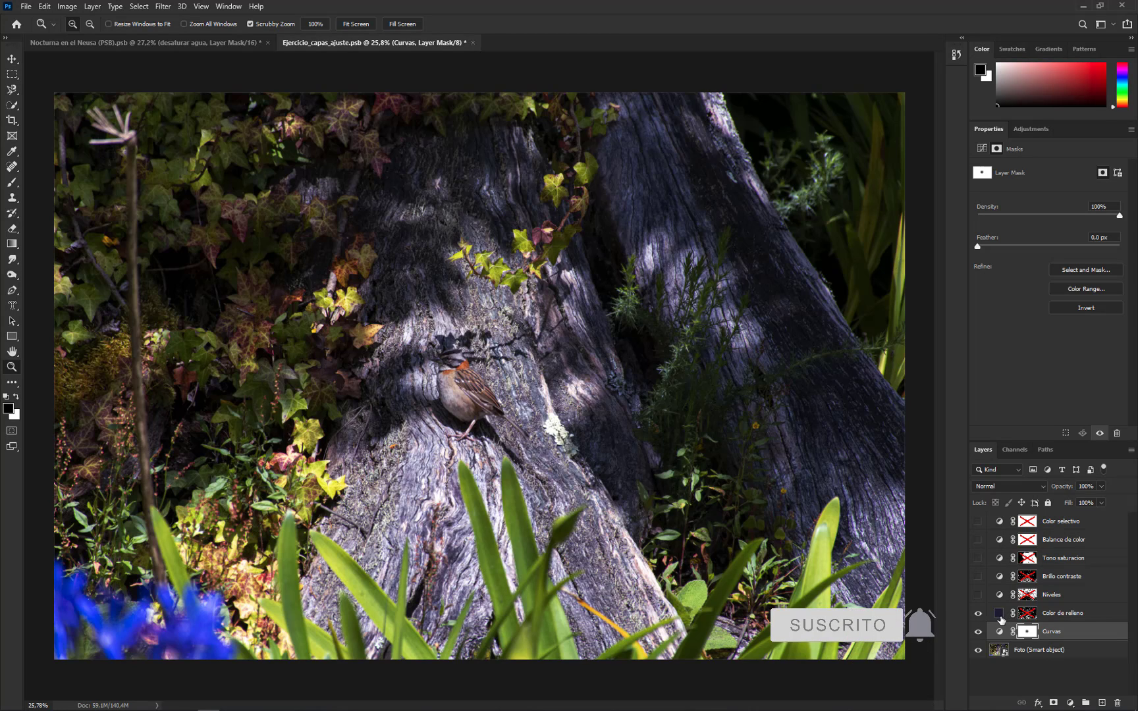
Keep the Color de relleno layer's fill colour at 191933, enable its layer mask and inspect the mask on its own.
double_click(999, 613)
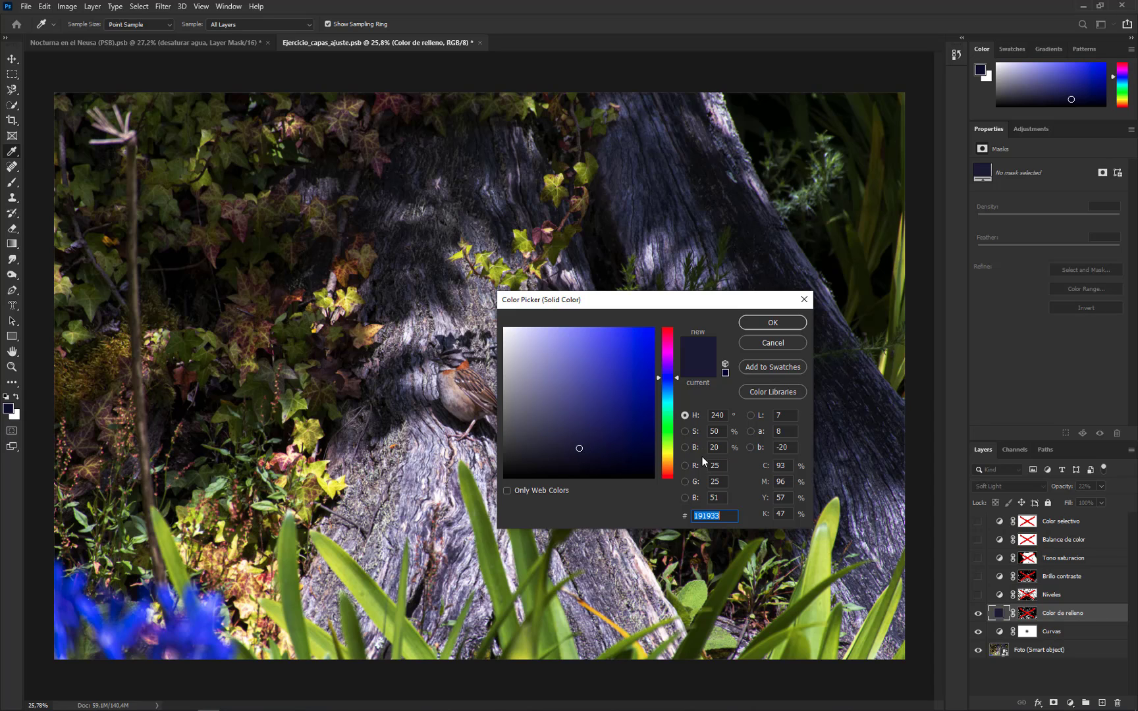
left_click(766, 321)
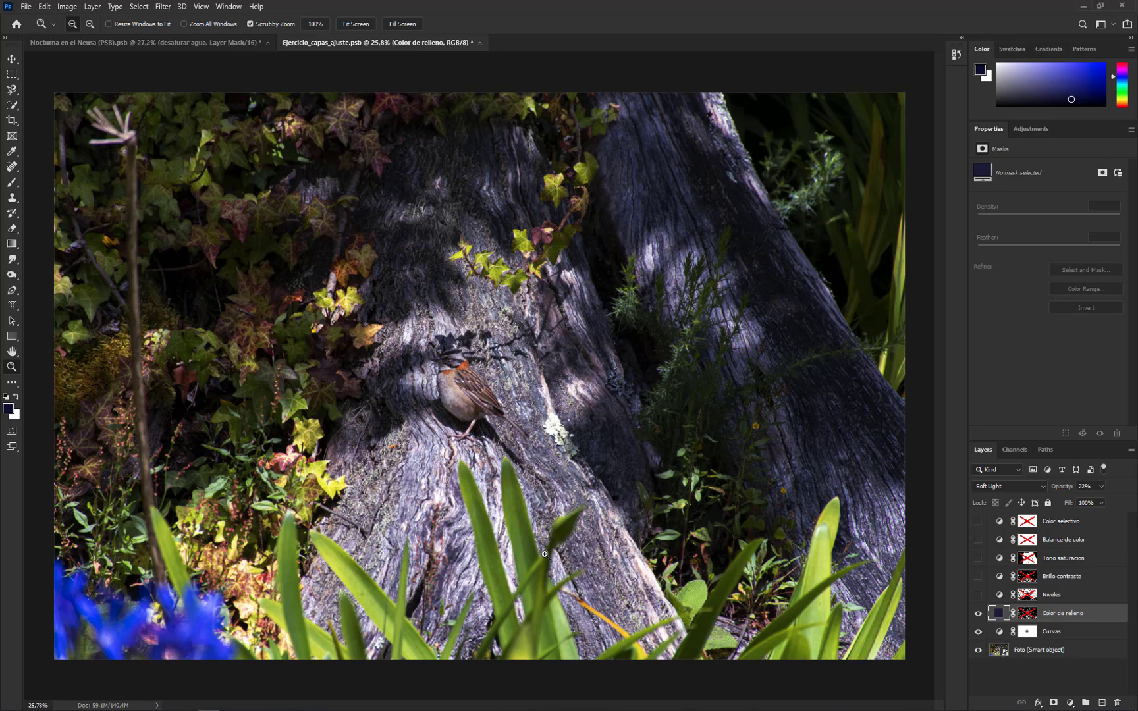
key("alt")
left_click(1028, 613, "alt")
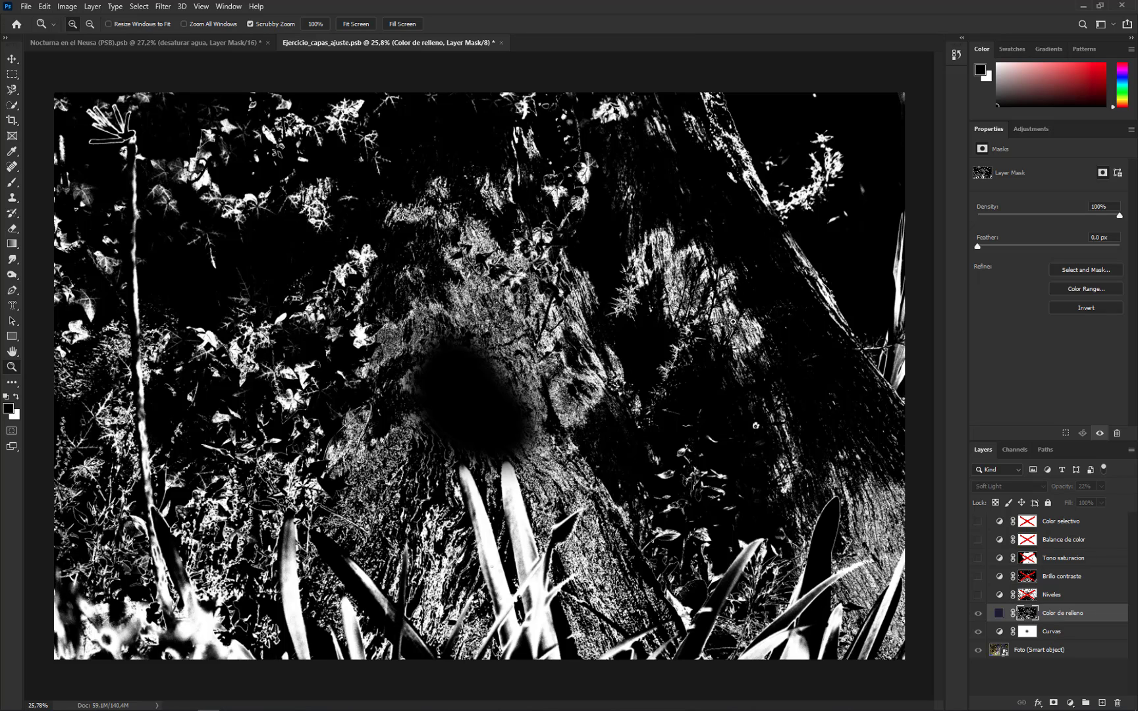
left_click(1028, 613, "alt")
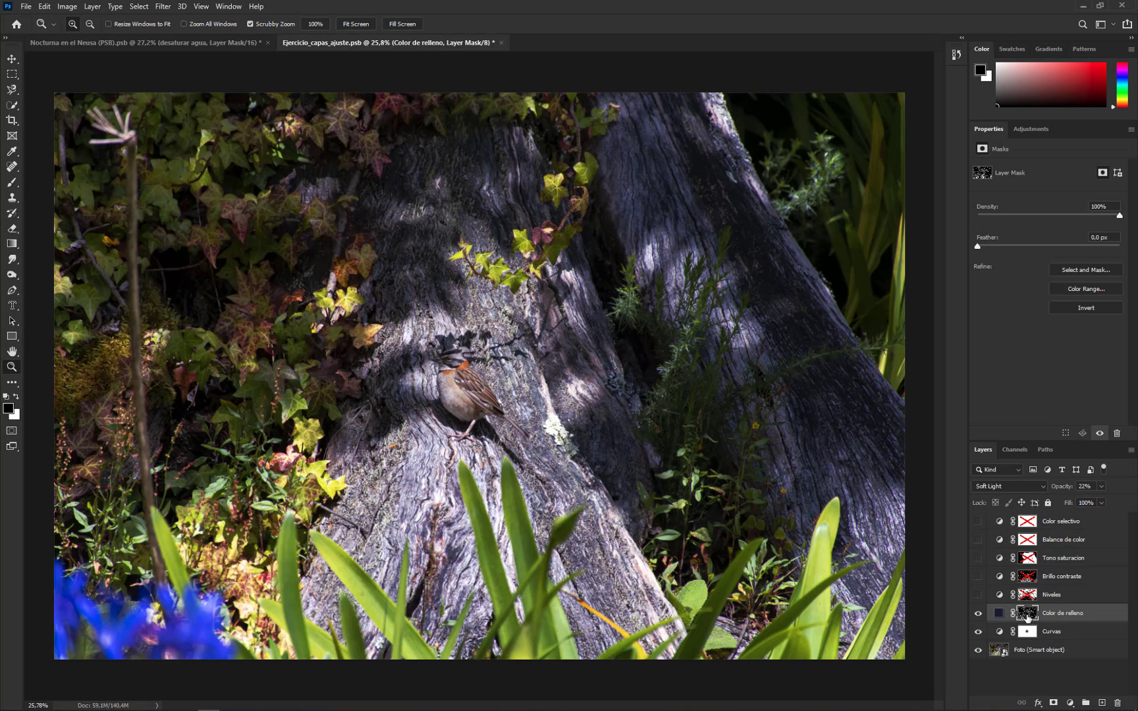
Compare the photo with the Color de relleno layer hidden and shown, and with its mask off and on.
left_click(977, 613)
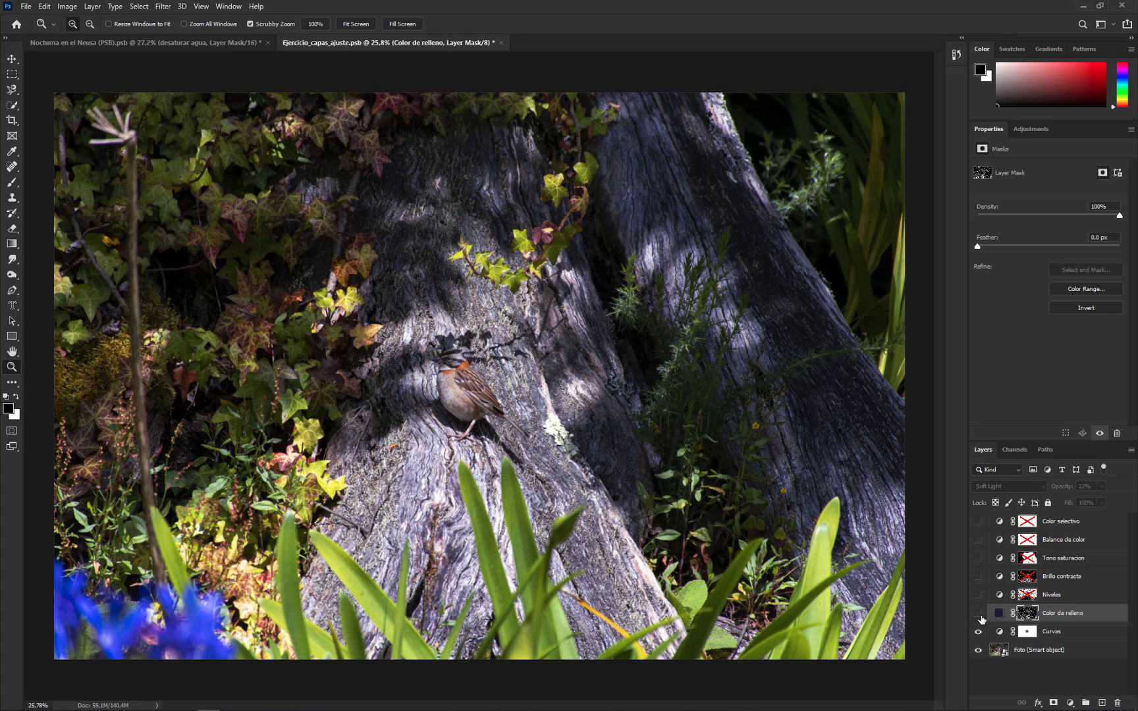
left_click(978, 614)
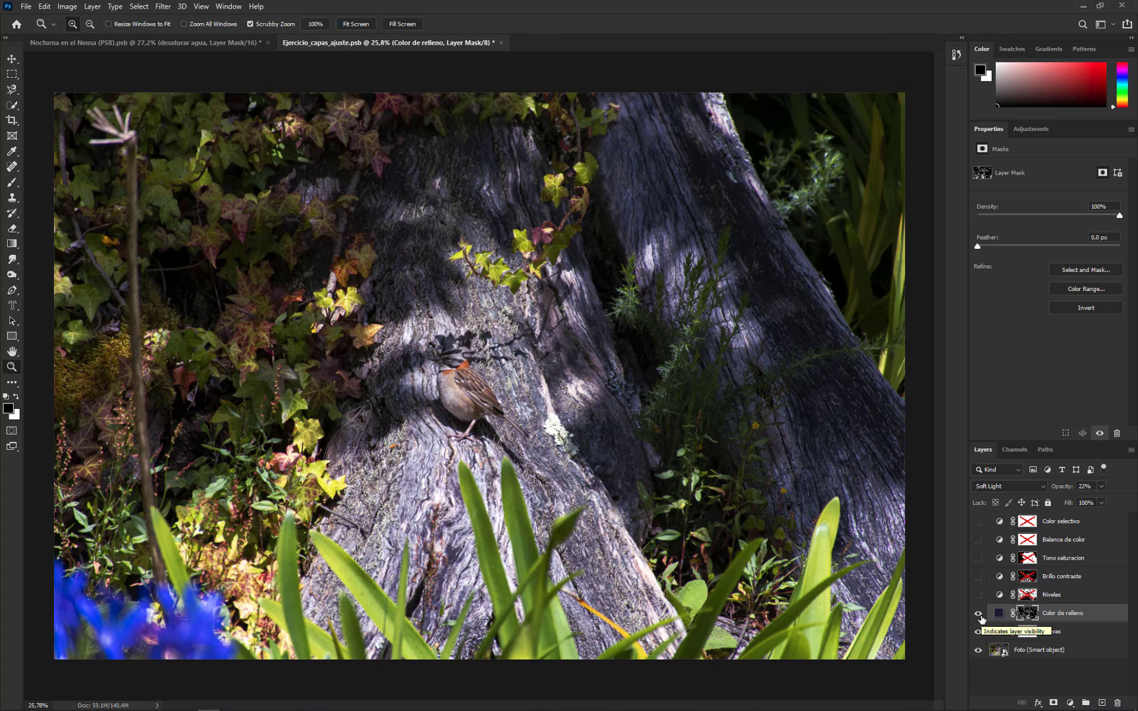
left_click(1025, 617, "shift")
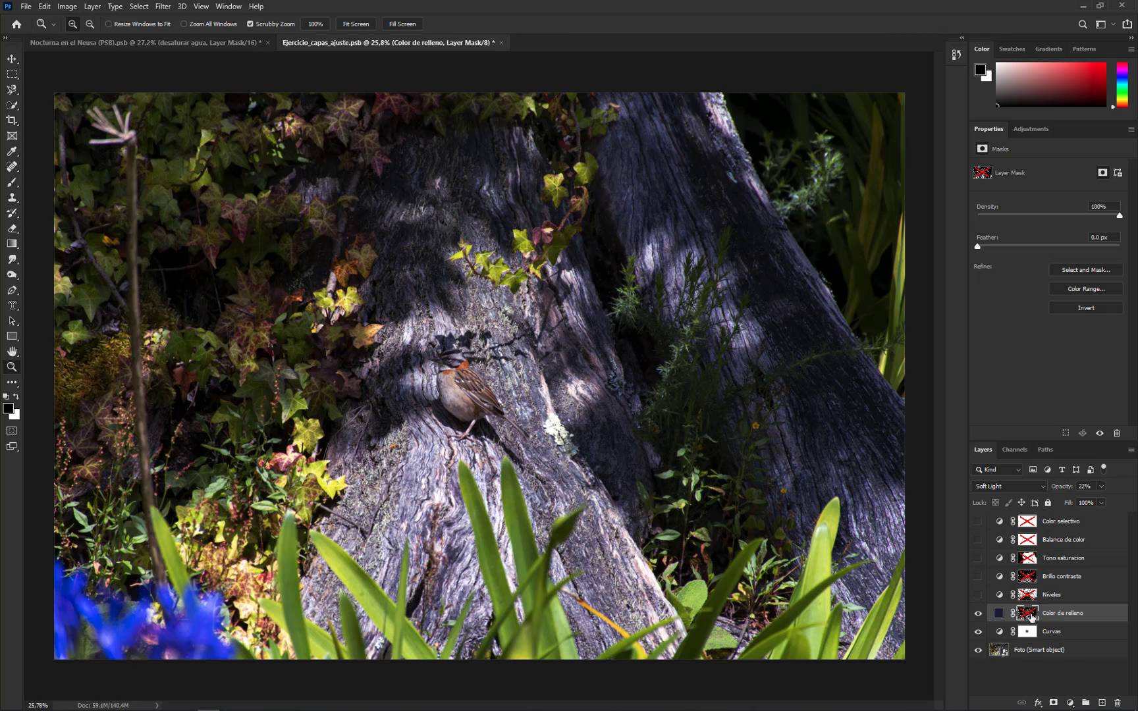
left_click(1031, 616, "shift")
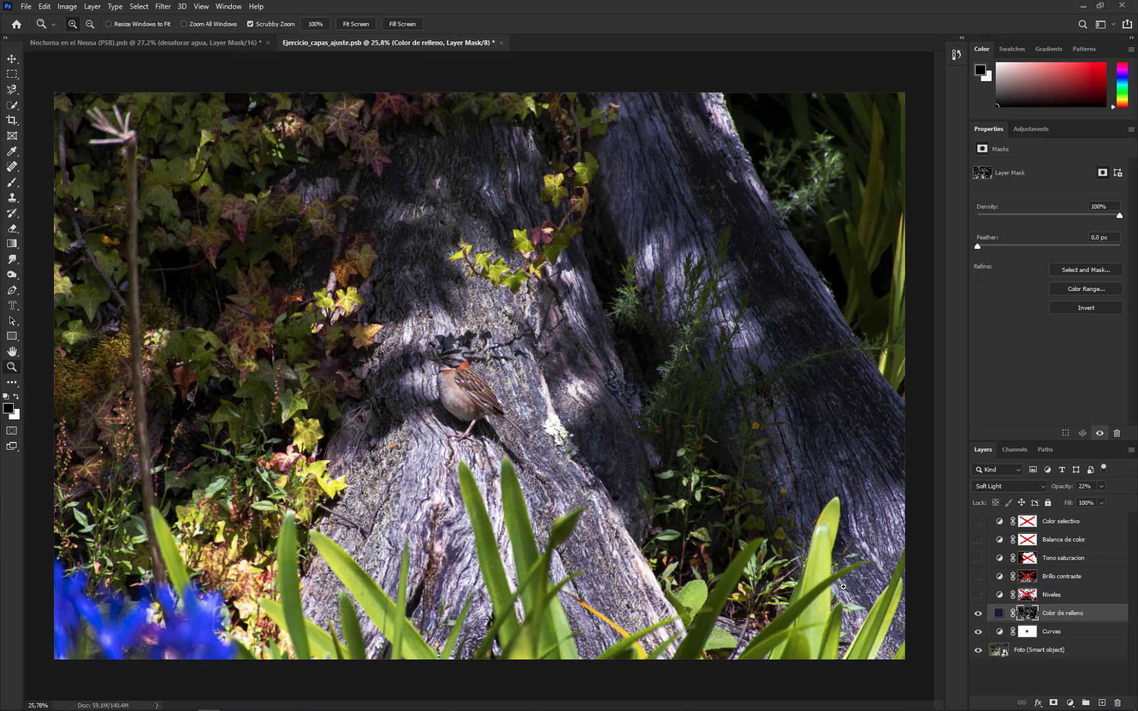
Show the Niveles layer and try input levels of 13 for shadows, 1.16 for midtones and 234 for highlights.
left_click(978, 598)
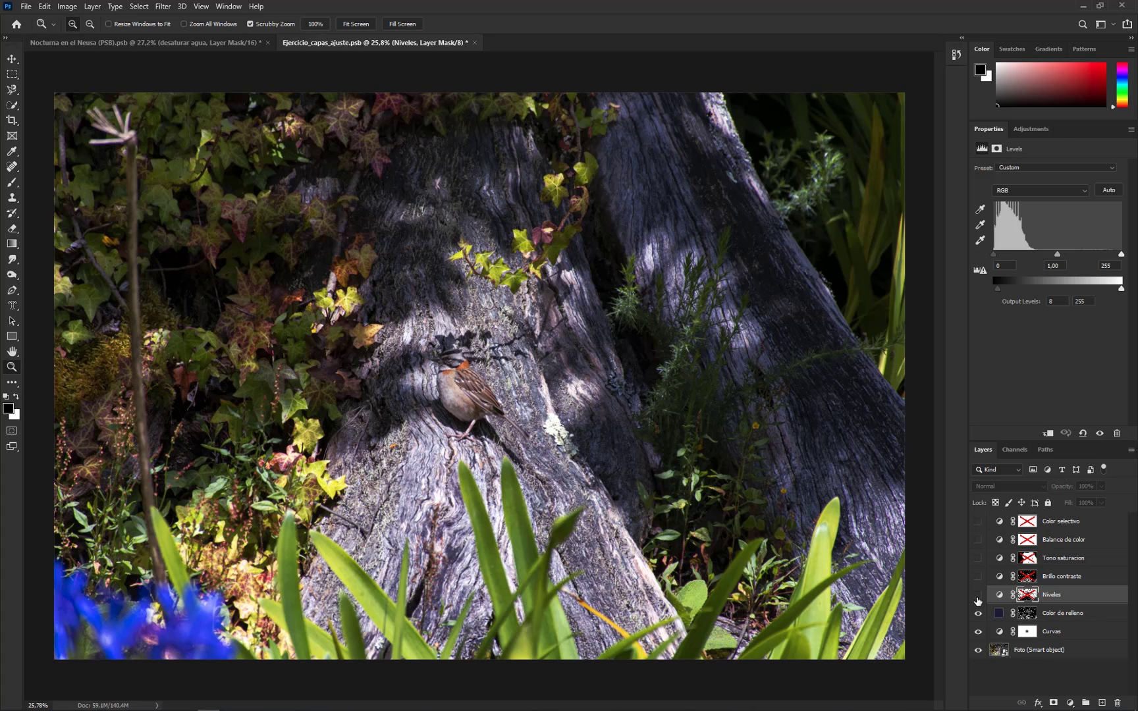
left_click(978, 597)
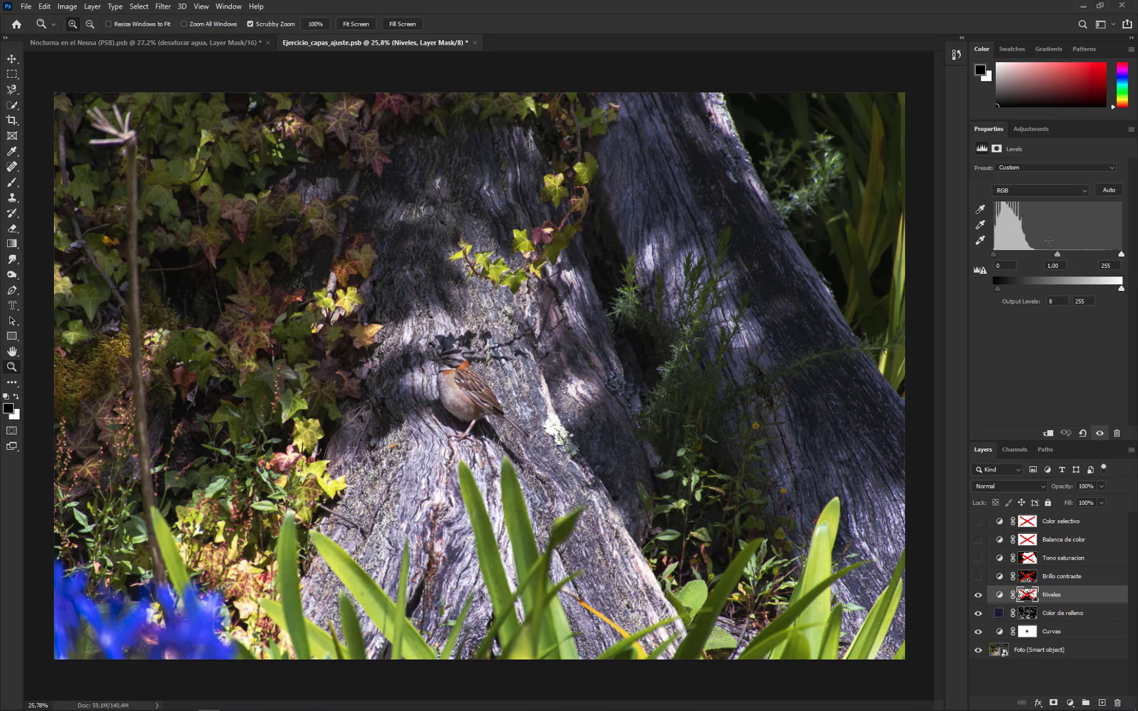
left_click_drag(994, 255, 1047, 256)
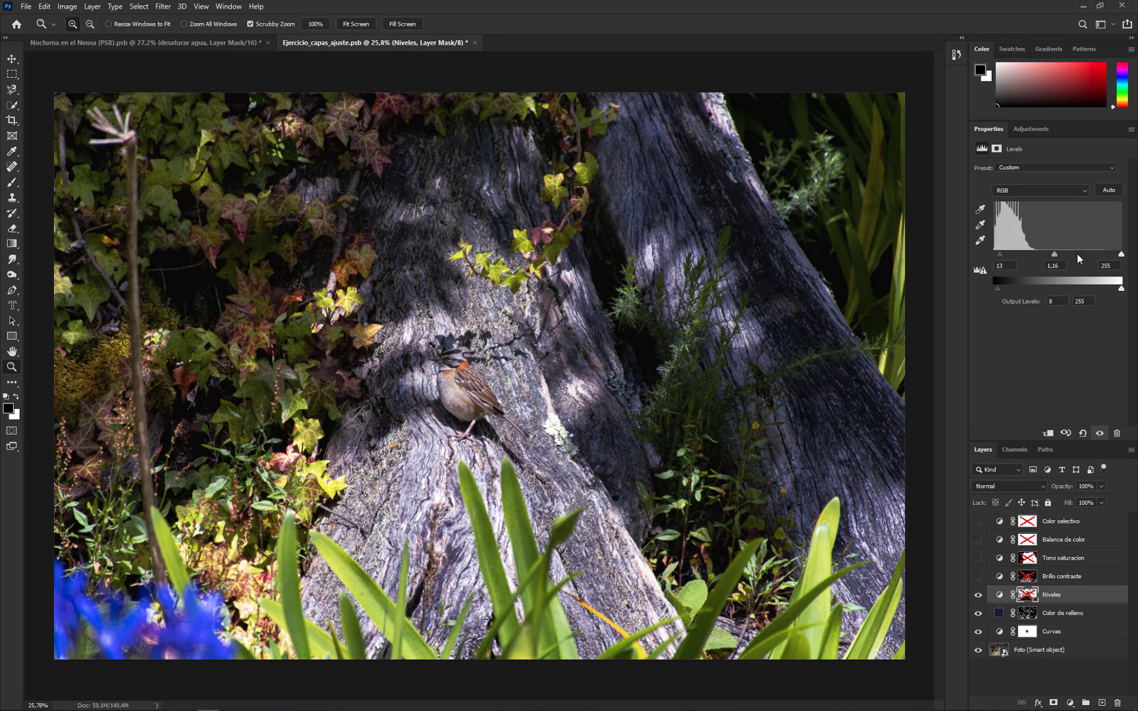
left_click_drag(1121, 256, 1112, 257)
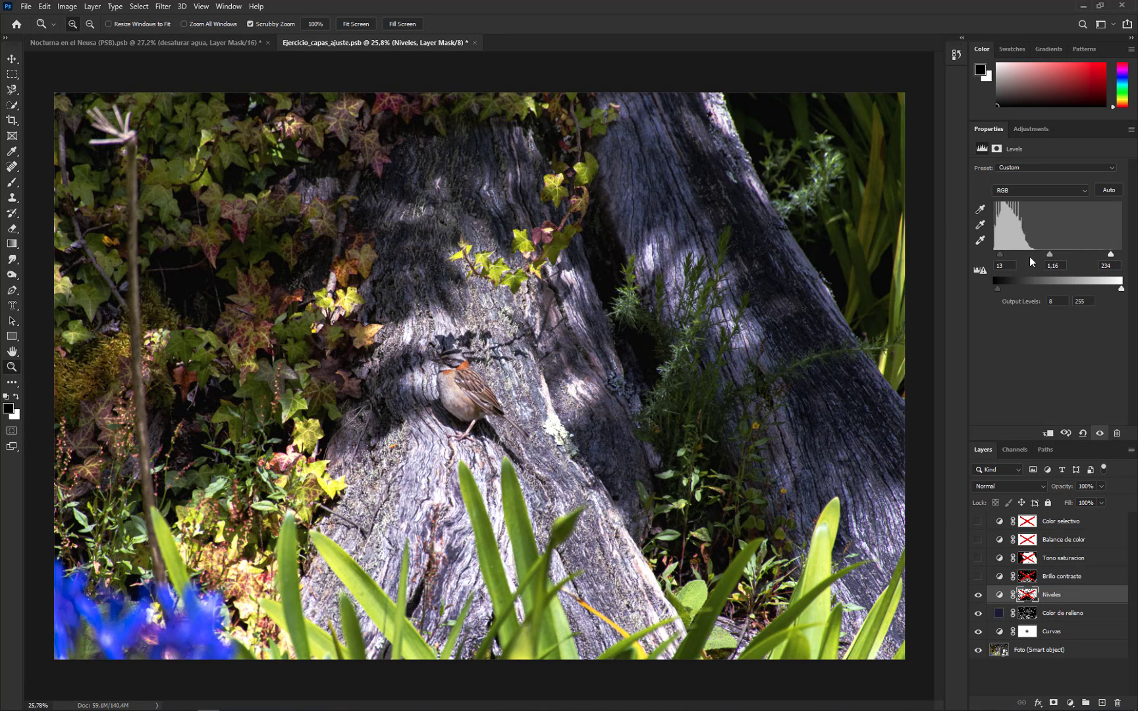
Reset the Niveles adjustment to the Default preset and set its black output level to 8.
left_click(1053, 169)
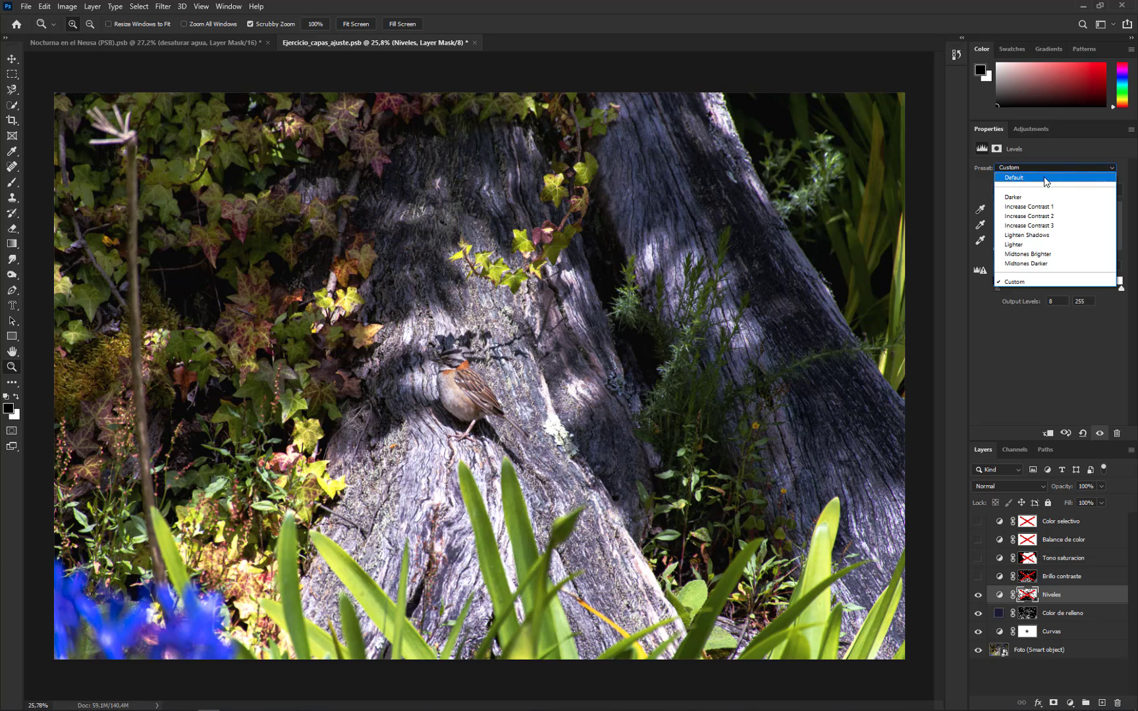
left_click(1058, 201)
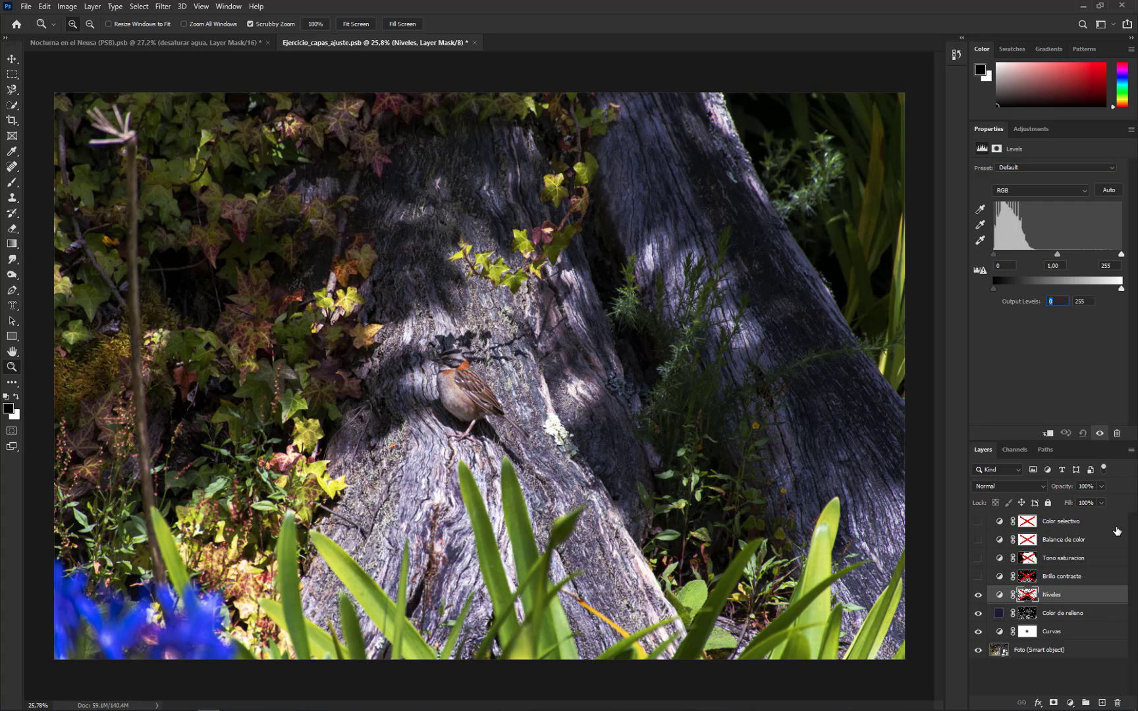
type("8")
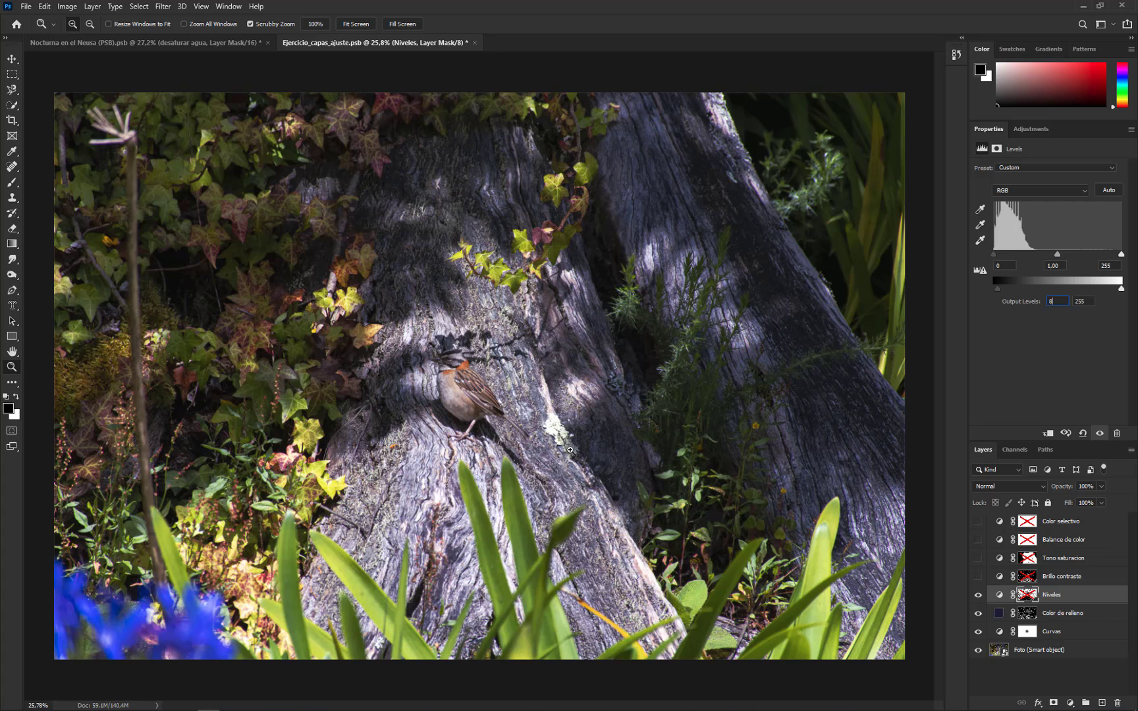
Enable the Niveles layer mask and inspect it on its own before returning to the photo view.
left_click(1029, 596)
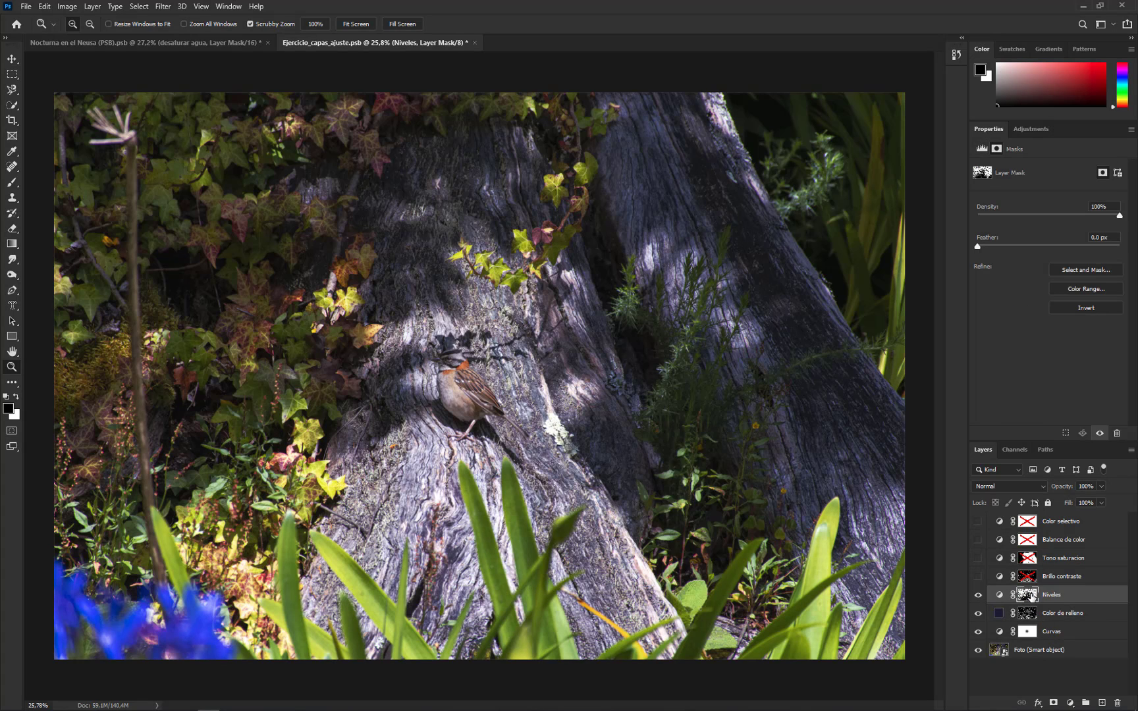
left_click(1029, 594, "alt")
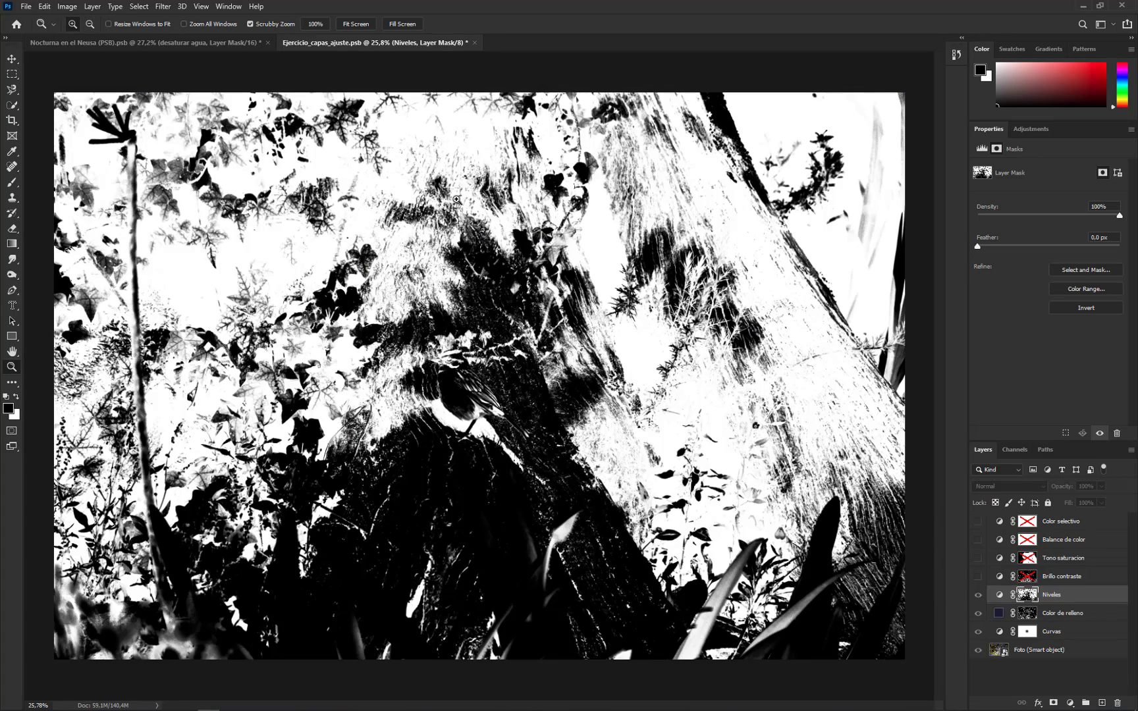
left_click(1031, 598, "alt")
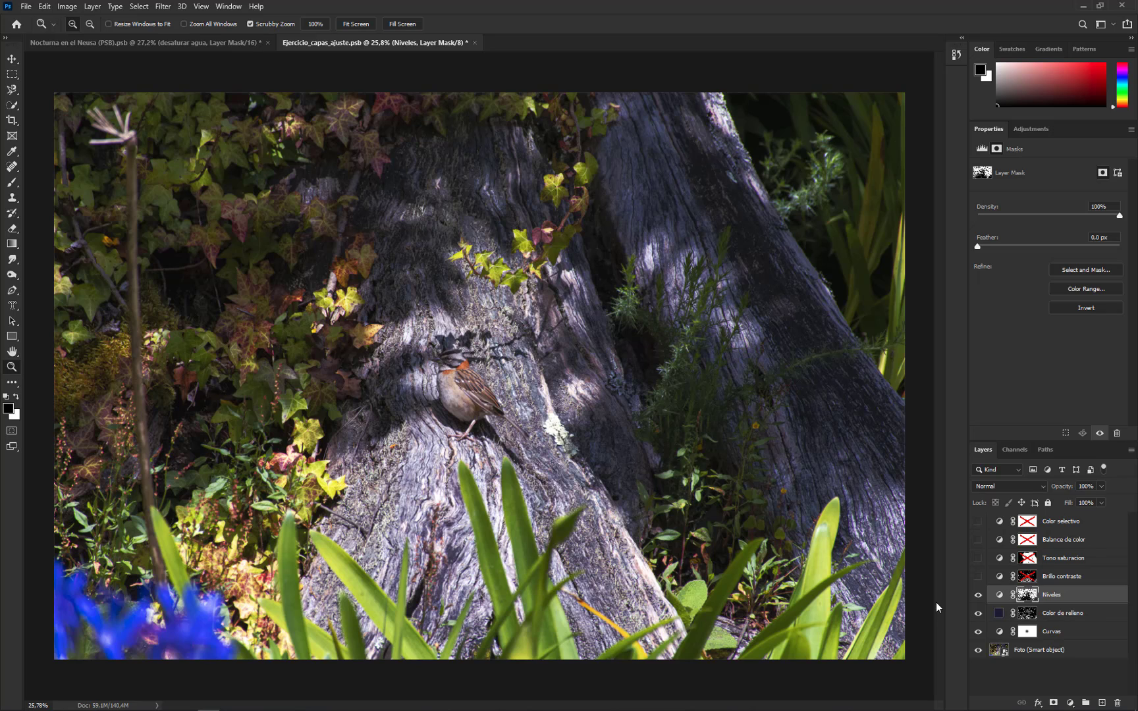
Show the Brillo contraste layer and try a brightness of -65 before setting it back to 0.
left_click(978, 576)
left_click(998, 579)
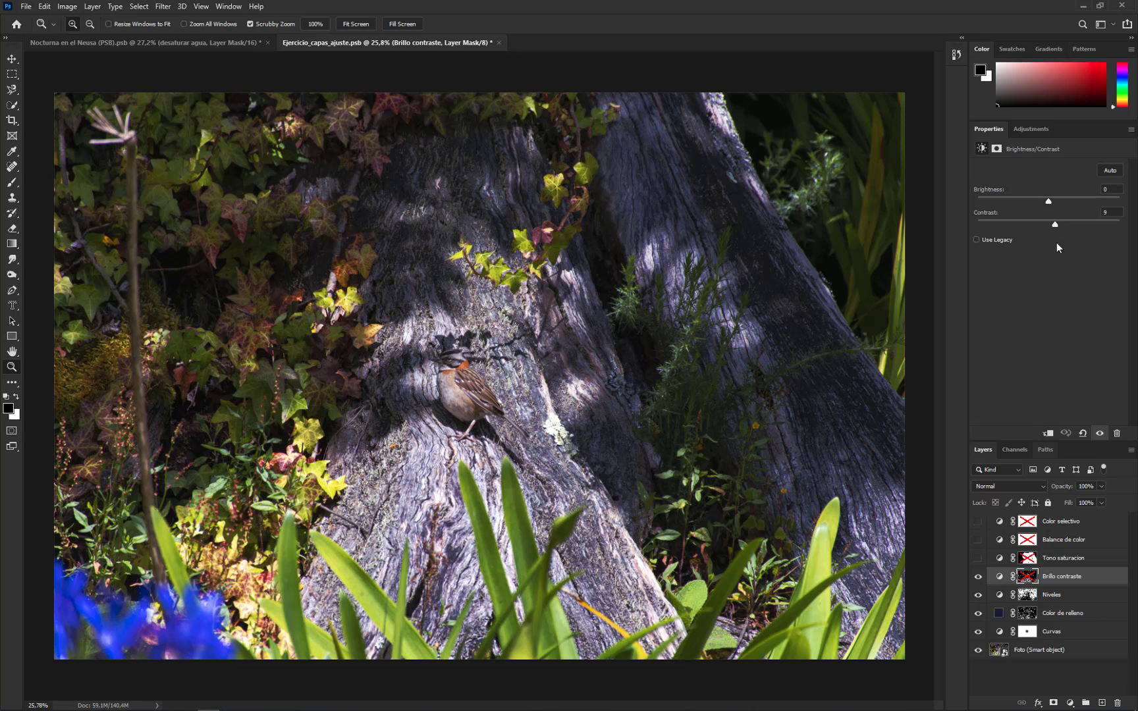
left_click_drag(1048, 202, 1016, 206)
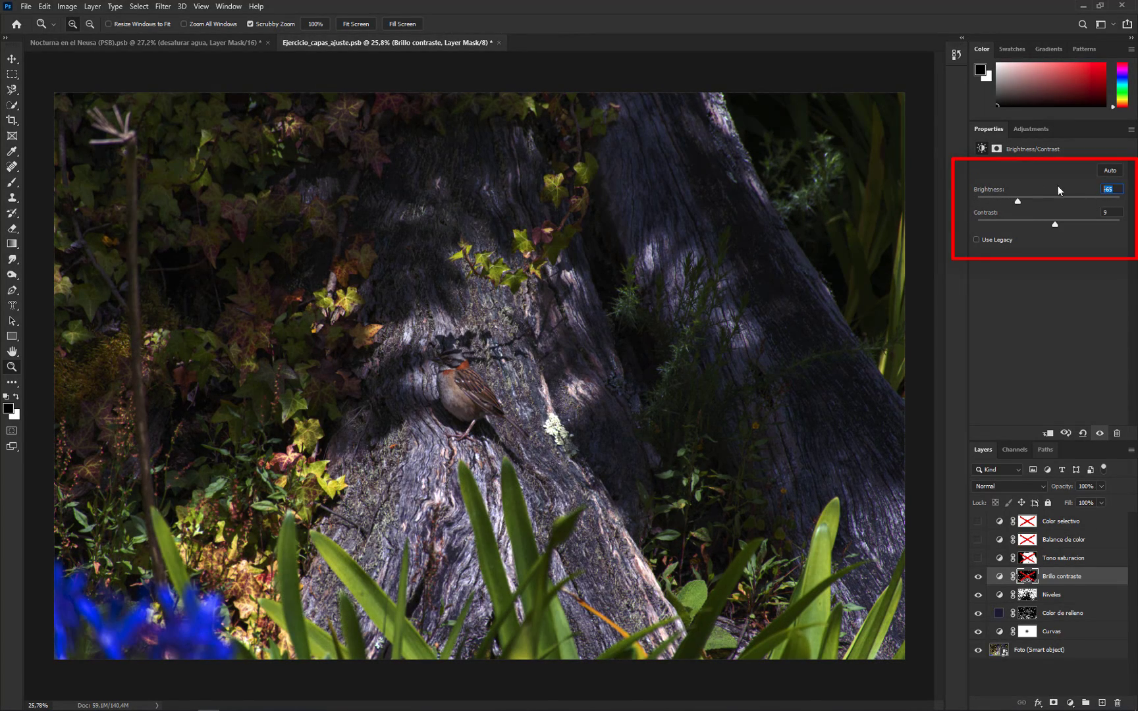
type("0")
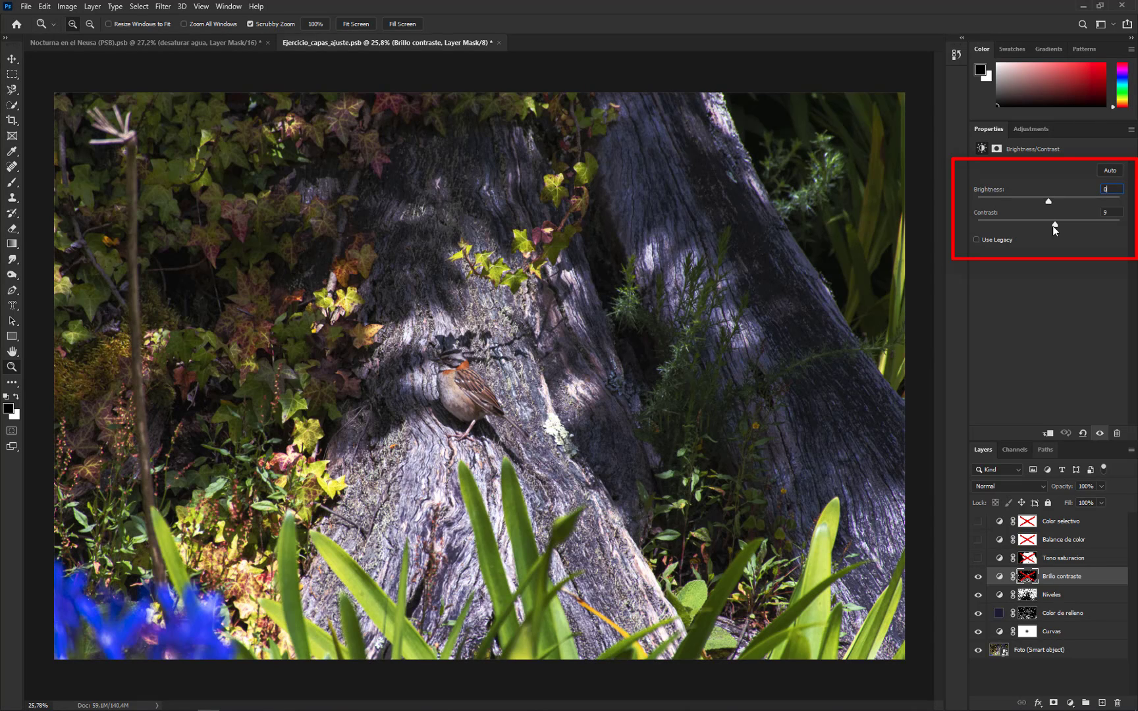
Try a contrast of -13, reset it to 0, and set the Brillo contraste layer's brightness to 21 and contrast to 5.
left_click_drag(1053, 225, 1053, 225)
left_click_drag(1091, 227, 1040, 231)
key("Tab")
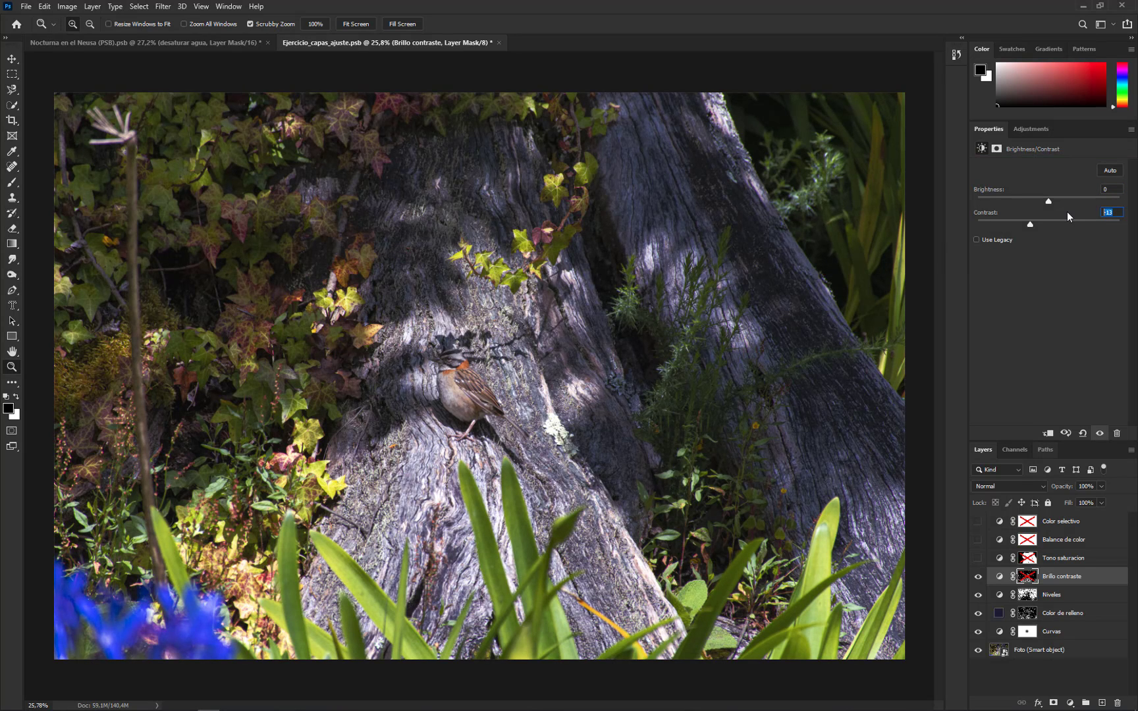
type("0")
left_click_drag(1049, 202, 1058, 200)
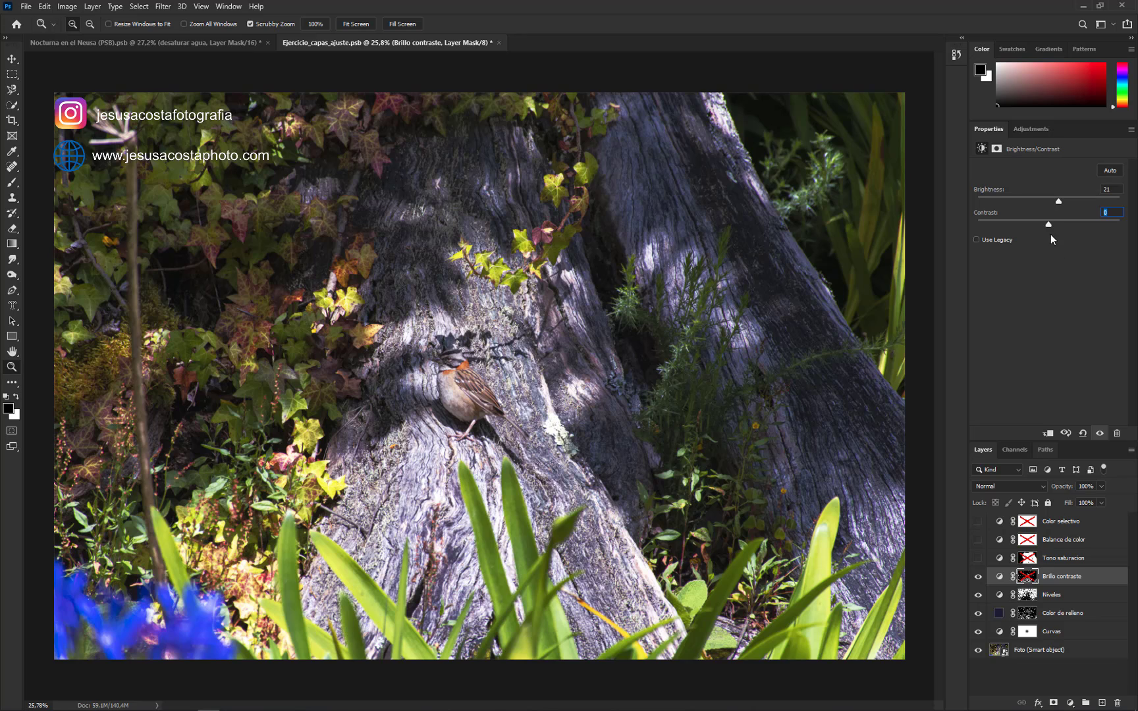
type("5")
Enable the Brillo contraste layer mask and inspect it on its own before returning to the photo view.
left_click(1027, 577)
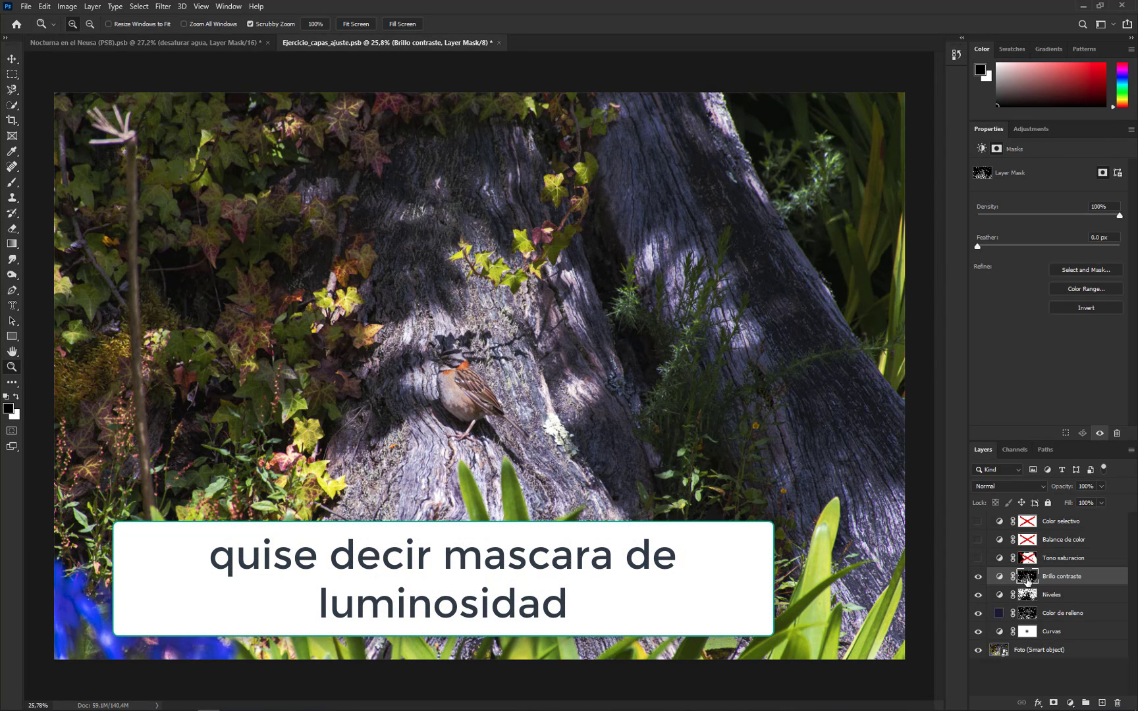
left_click(1028, 577, "alt")
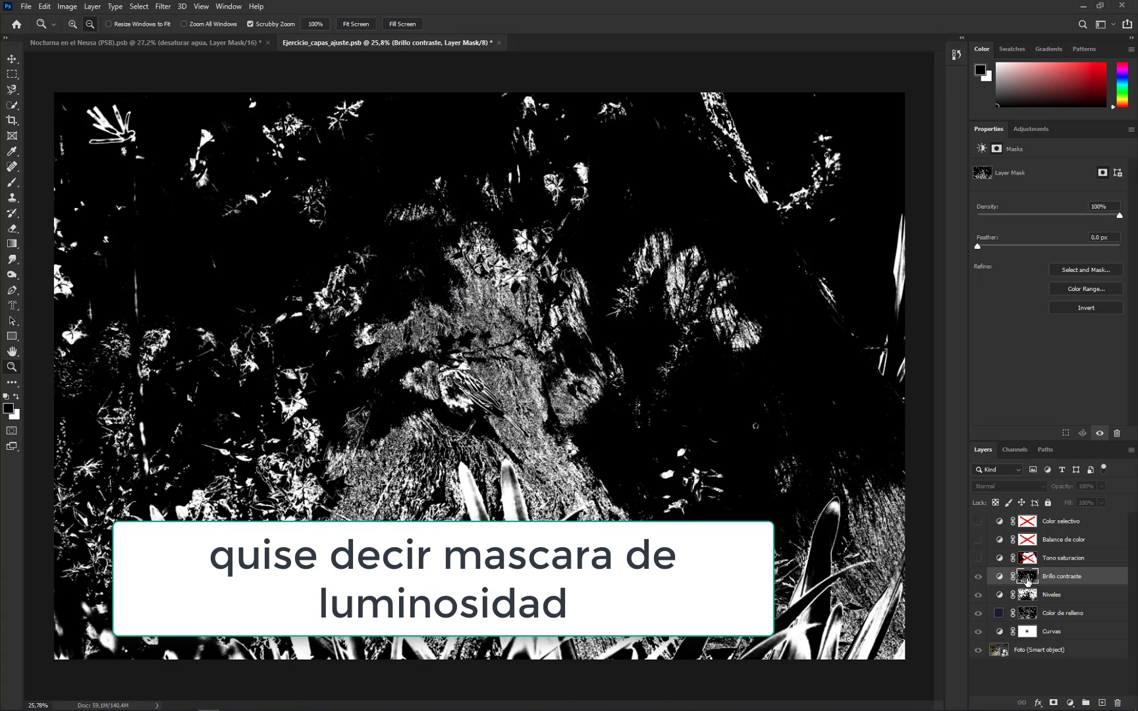
left_click(1028, 577, "alt")
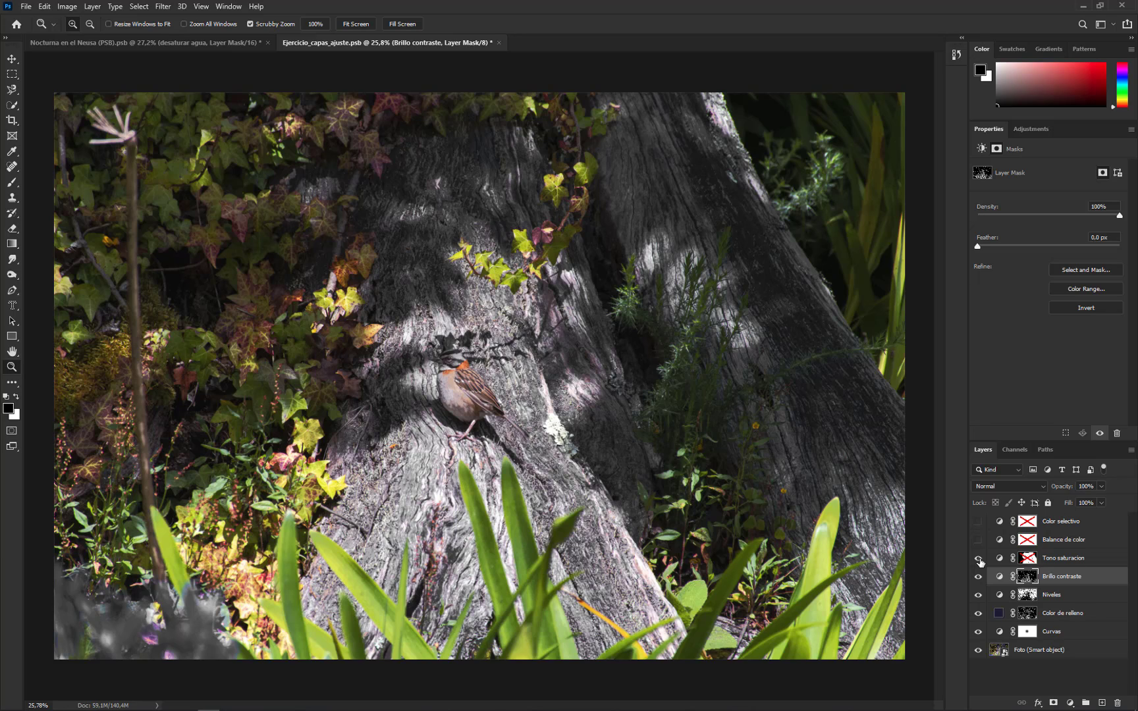
Show the Tono saturacion layer and open its Hue/Saturation settings, leaving the Master saturation at 0.
left_click(979, 559)
left_click(999, 560)
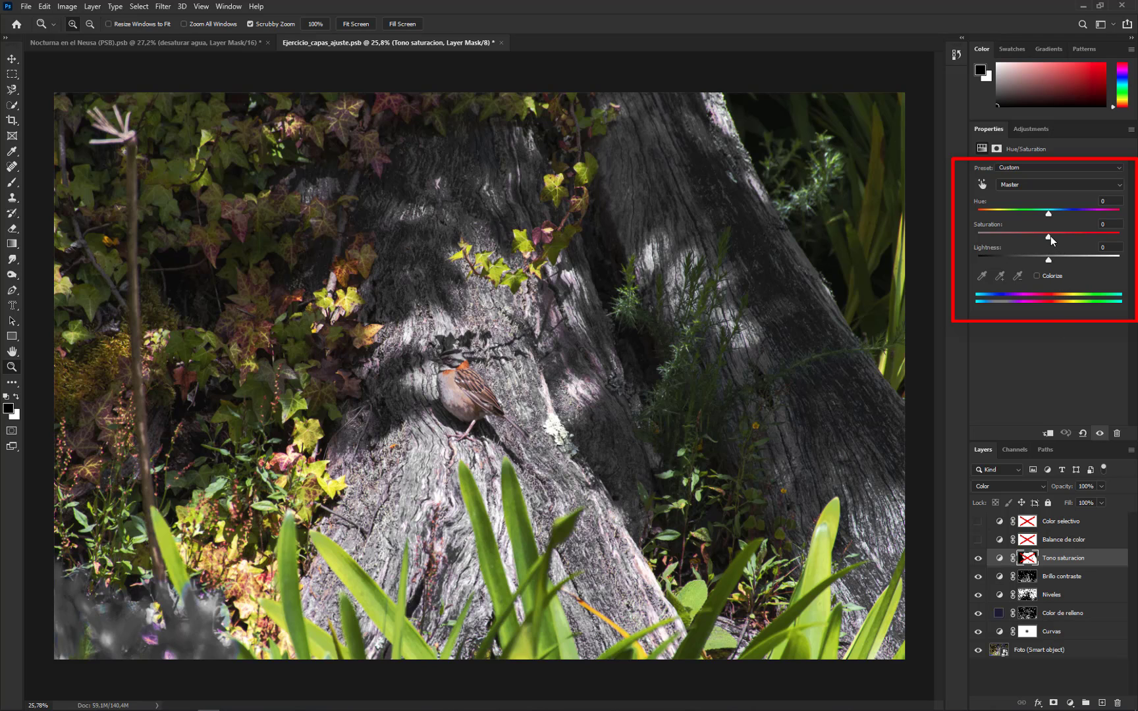
mouse_move(1050, 236)
left_mouse_down()
mouse_move(1090, 238)
mouse_move(1024, 237)
mouse_move(1048, 238)
left_mouse_up()
Examine the Hue/Saturation settings of the Yellows, Master and Blues colour ranges.
left_click(1050, 185)
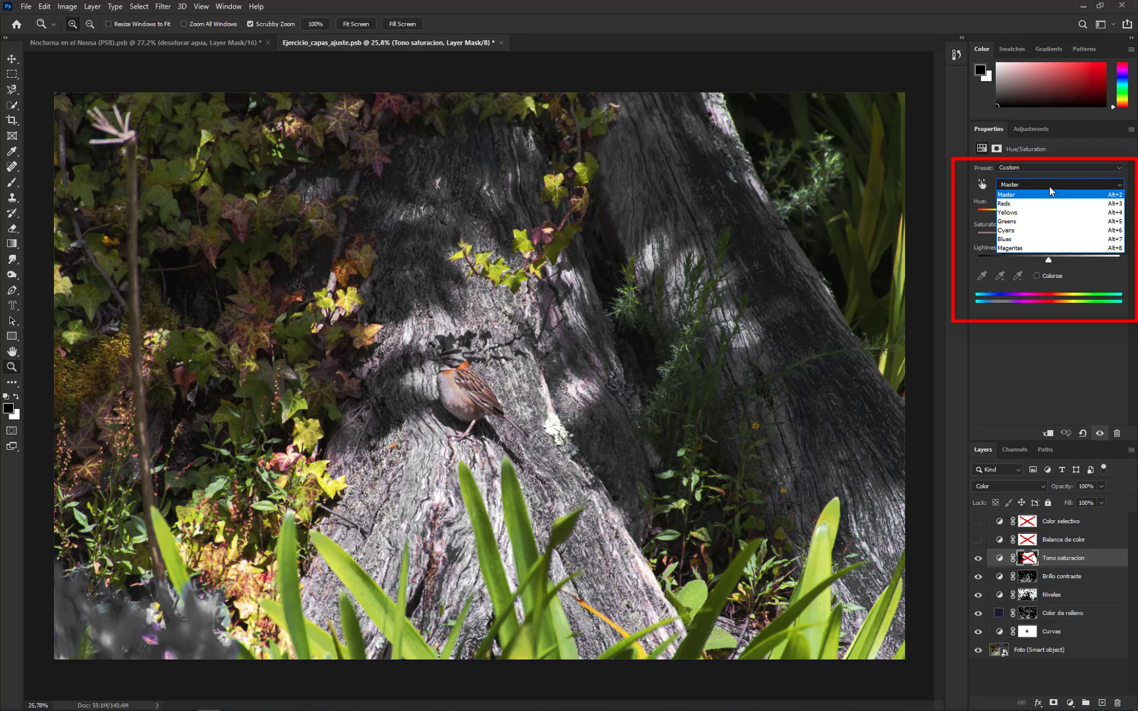
left_click(1011, 213)
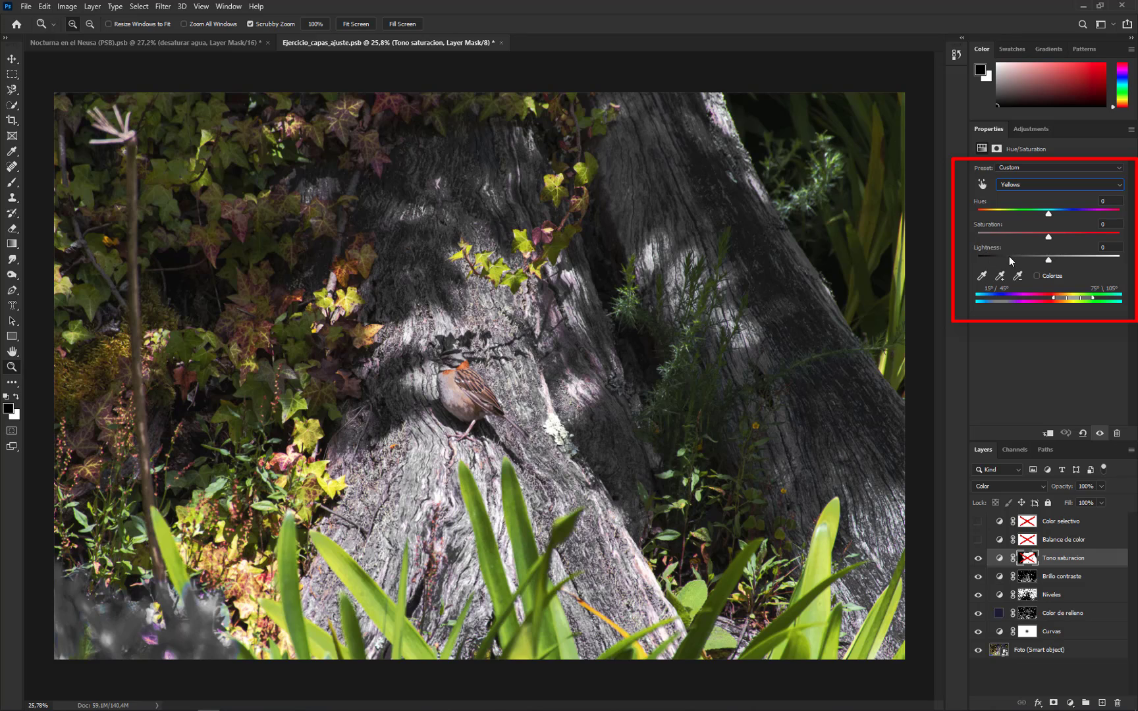
left_click(1051, 191)
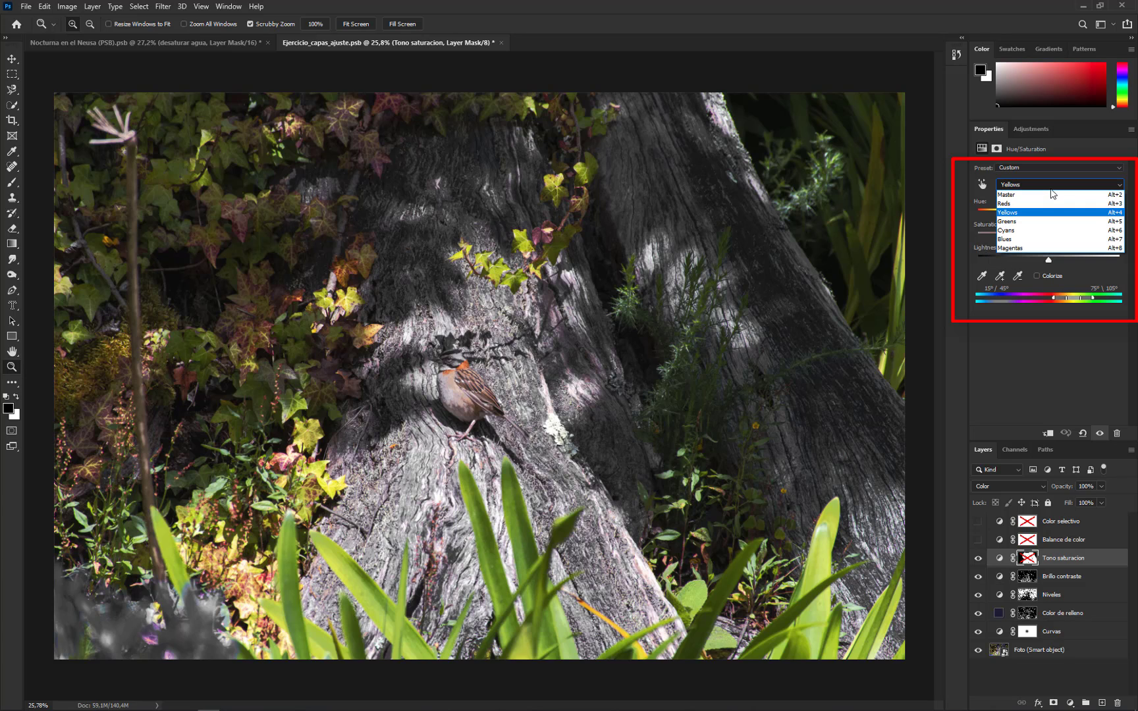
left_click(1049, 194)
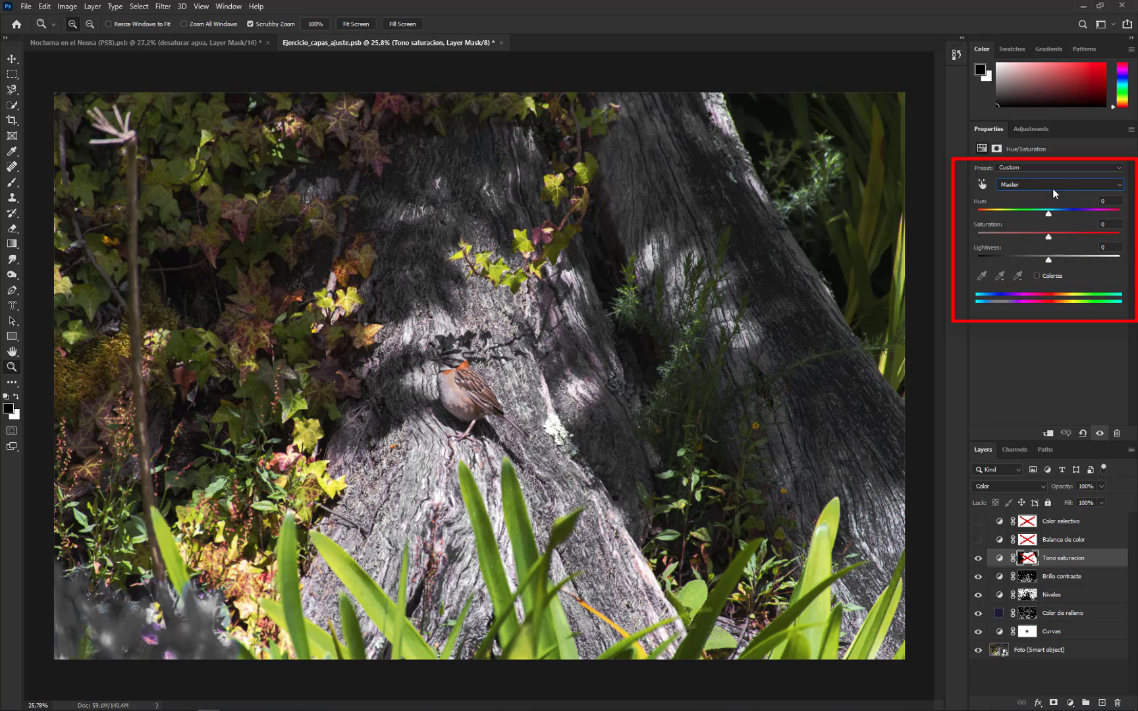
left_click(1072, 191)
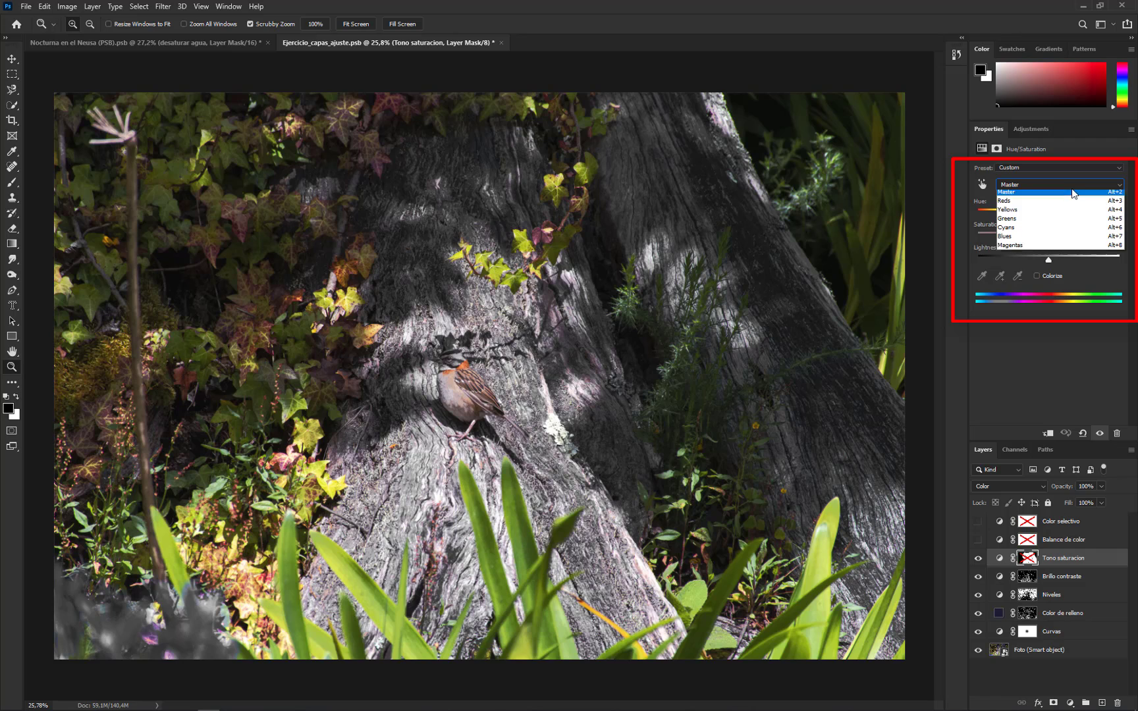
left_click(1036, 238)
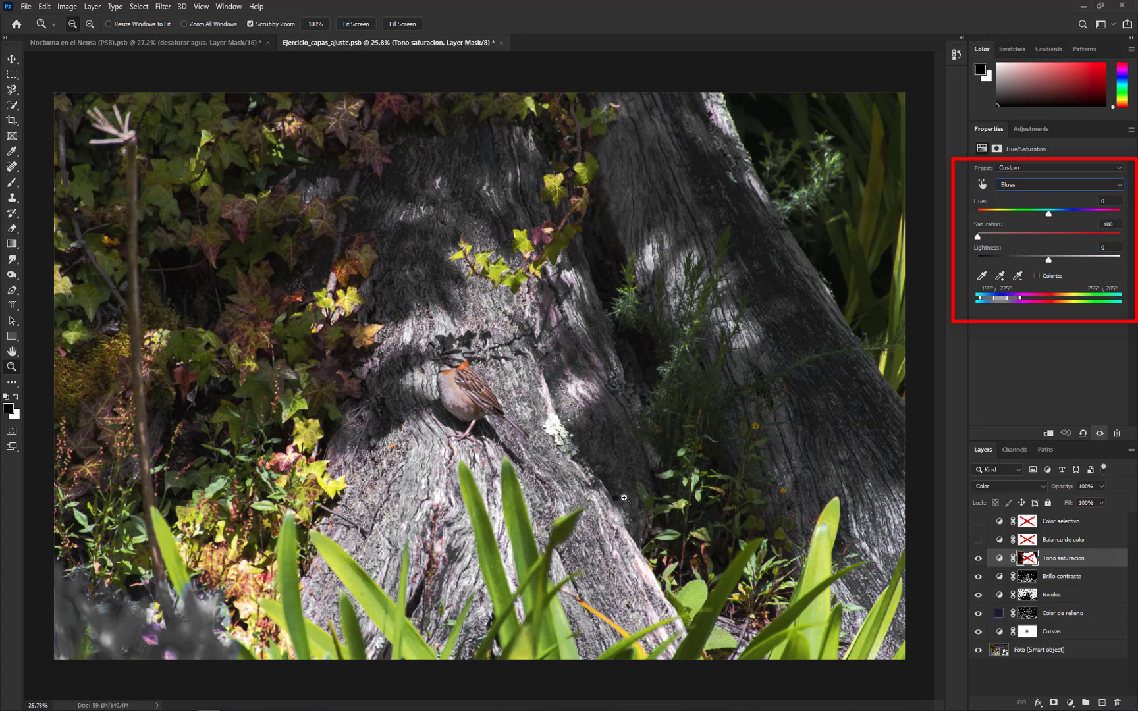
Enable the Tono saturacion layer mask, inspect it on its own, and compare the photo with the mask off and on.
left_click(1029, 558, "shift")
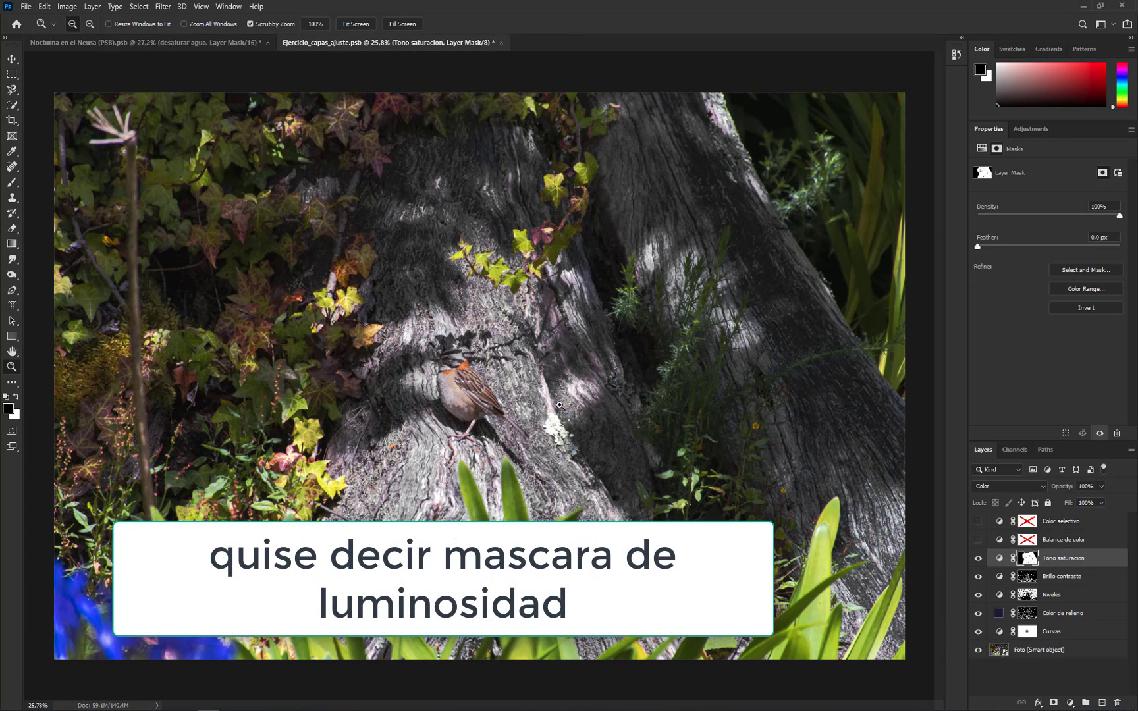
left_click(1030, 559, "alt")
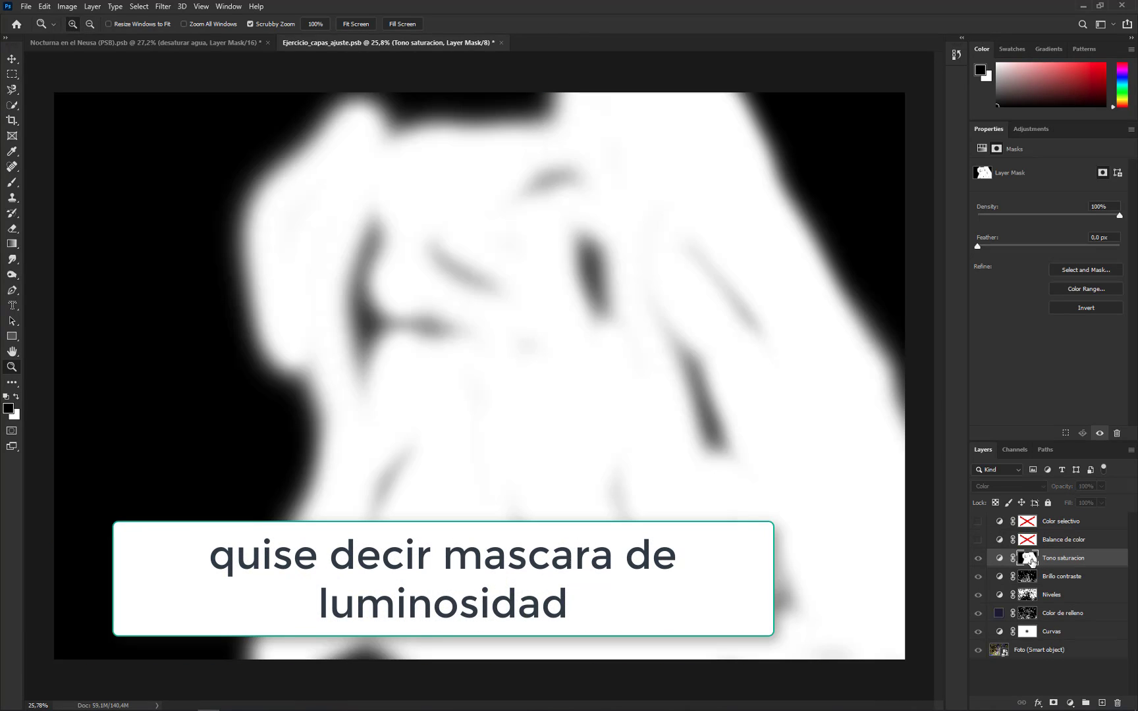
left_click(1030, 559, "alt")
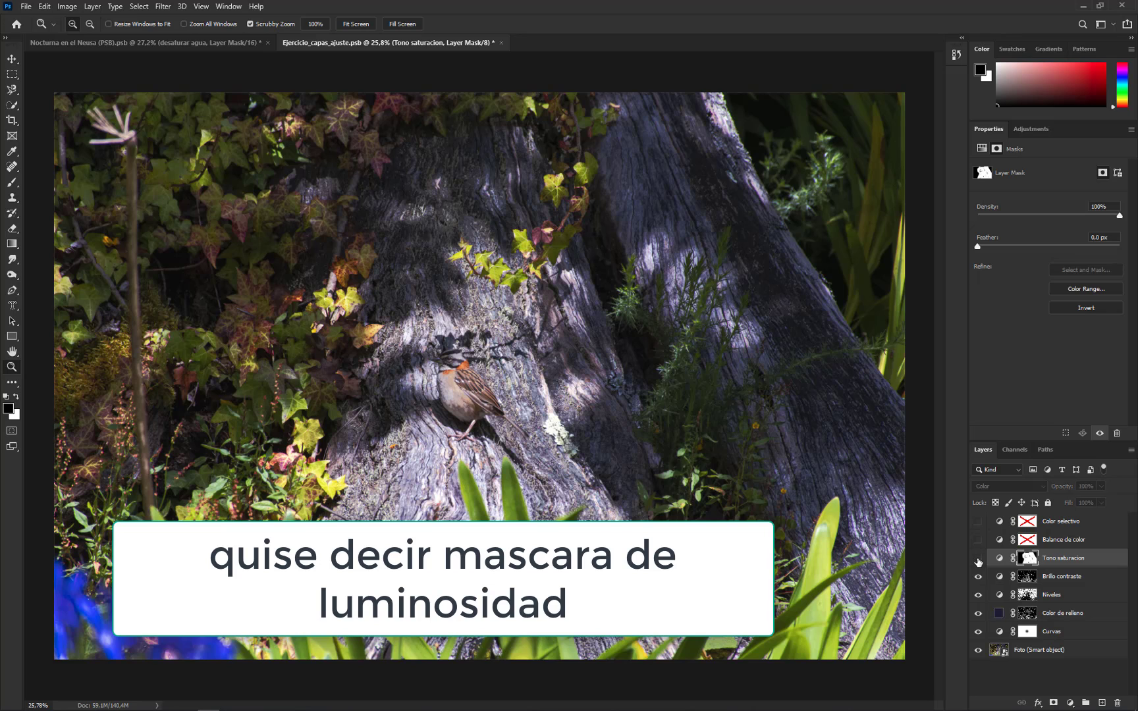
left_click(1027, 558, "shift")
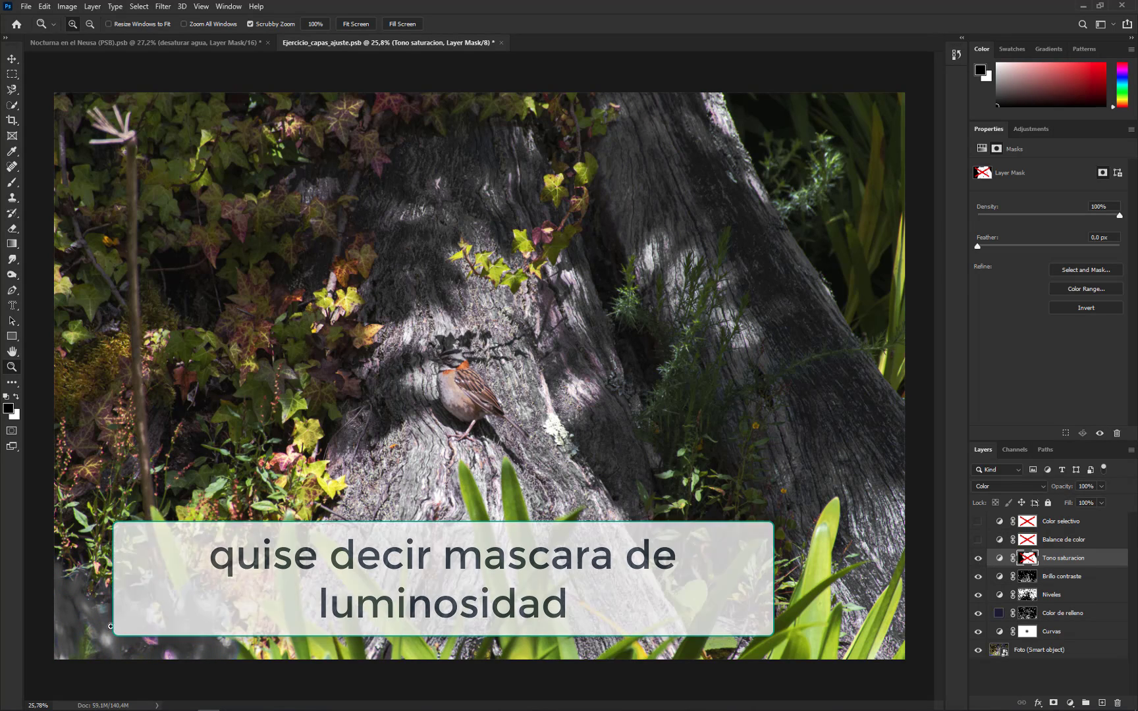
left_click(1030, 560, "shift")
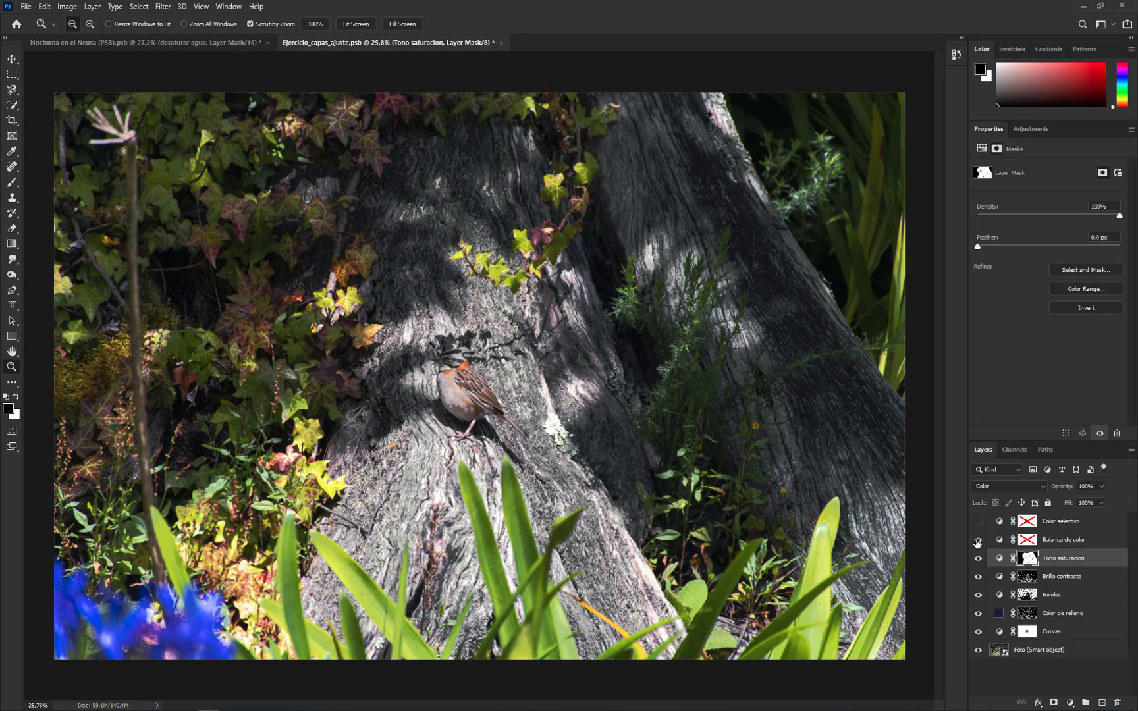
Show the Balance de color layer and review its Color Balance settings for the Shadows and Highlights tones.
left_click(977, 540)
left_click(997, 546)
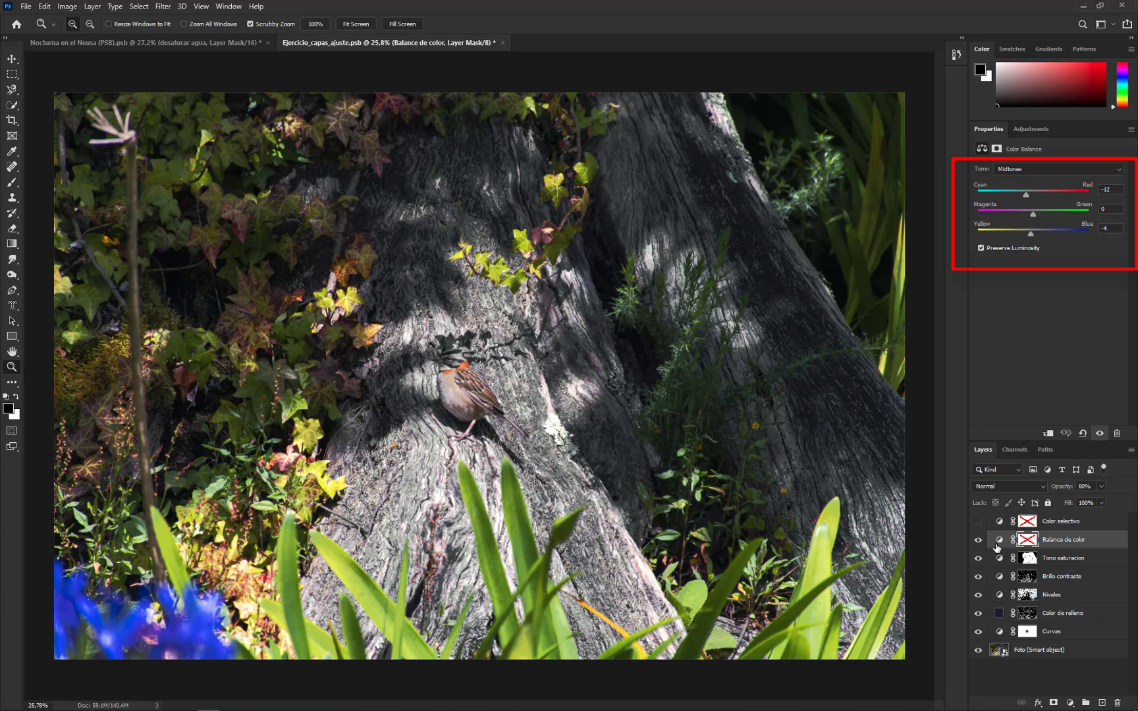
left_click(1057, 172)
left_click(1057, 178)
left_click(1057, 172)
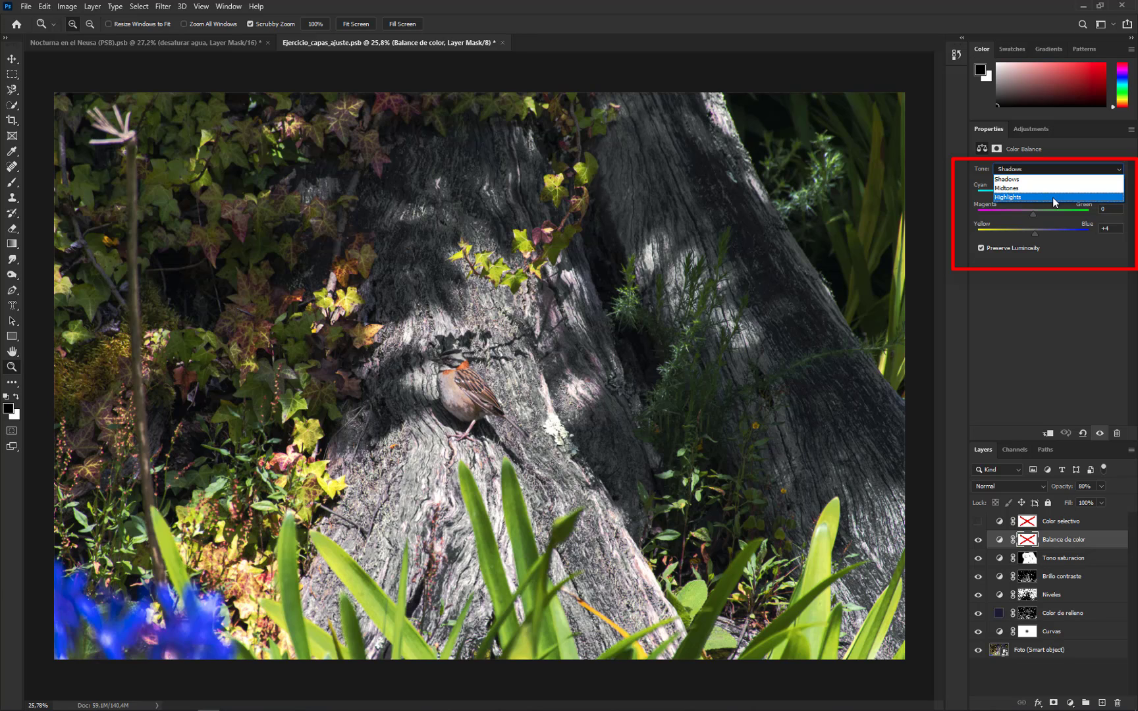
left_click(1052, 196)
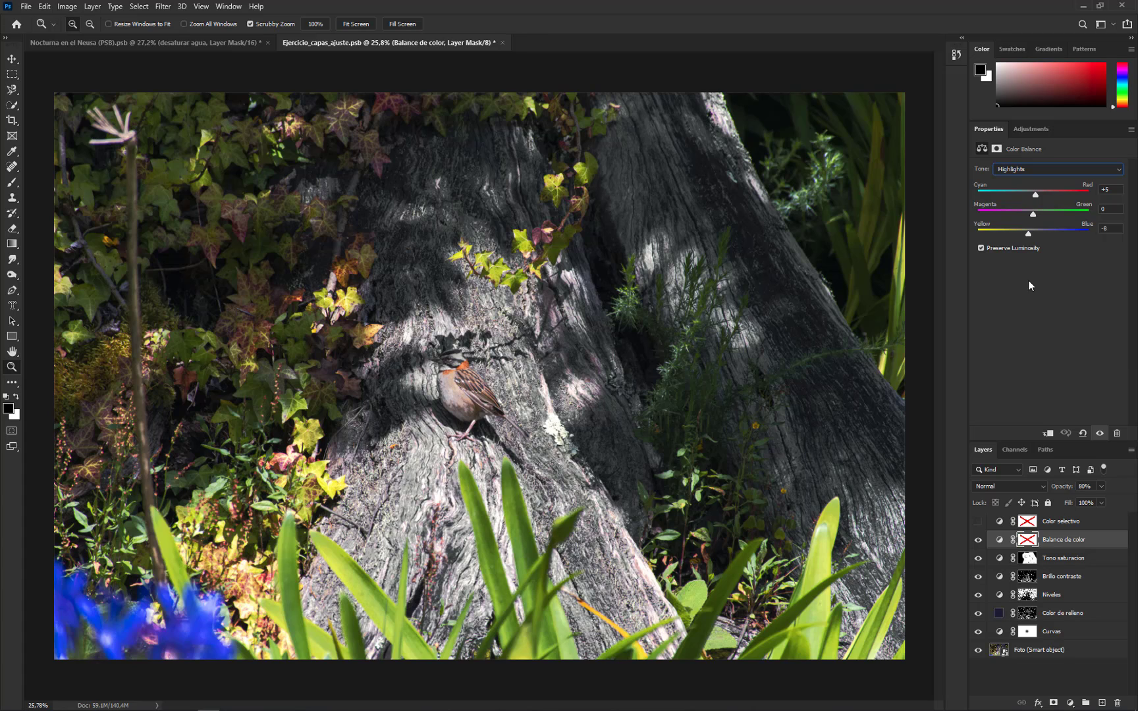
Show the Color selectivo layer and review its list of colour ranges and the Reds settings.
left_click(980, 525)
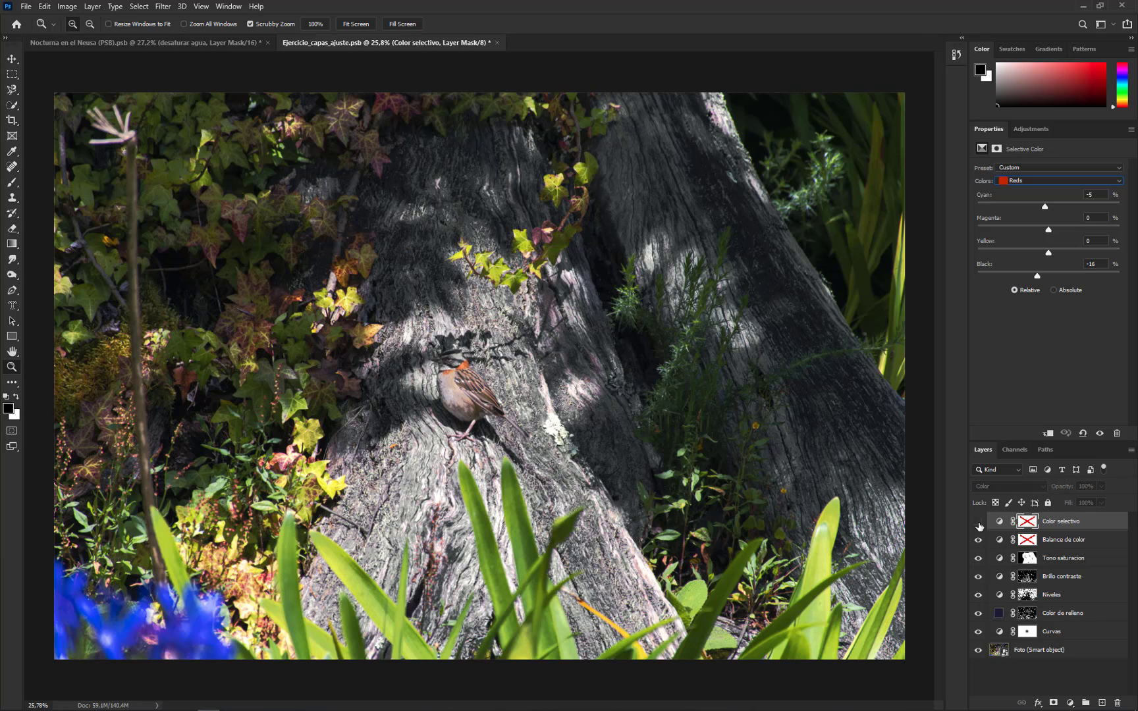
left_click(978, 523)
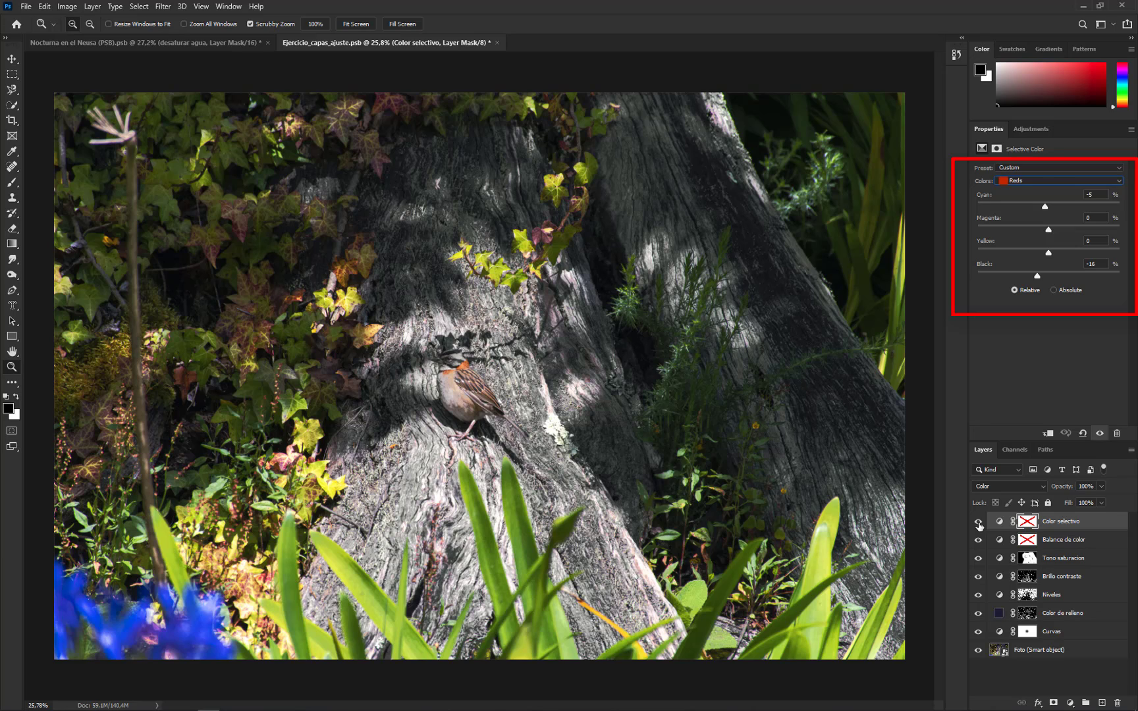
left_click(1094, 182)
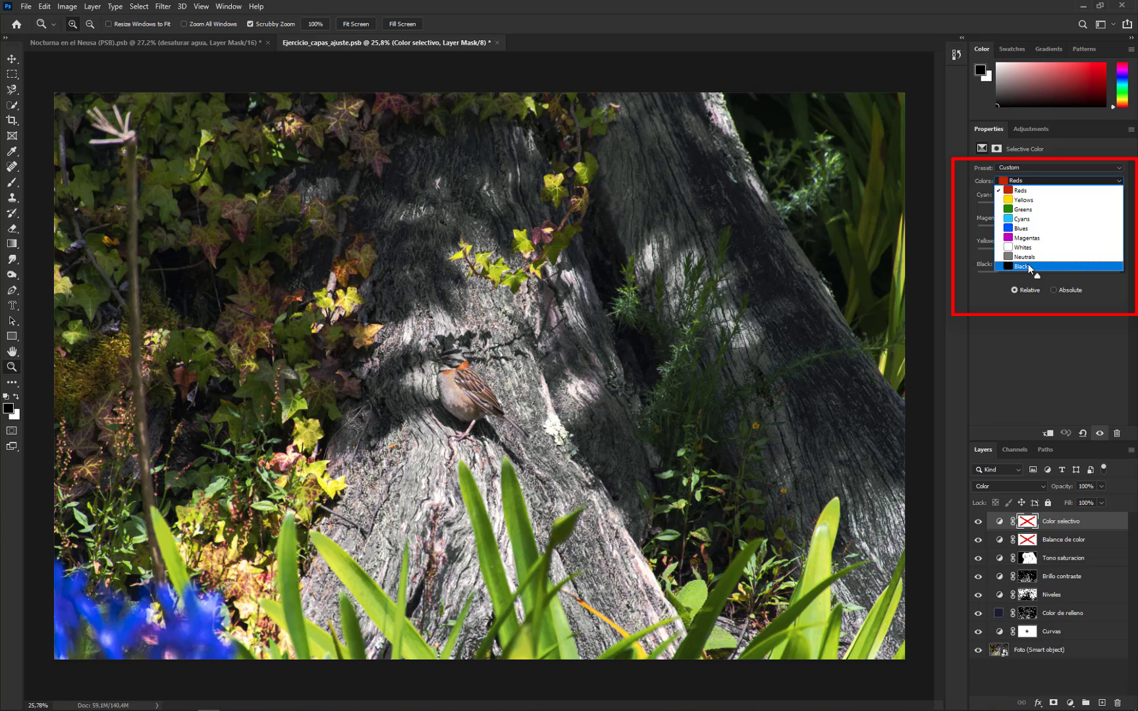
key("Escape")
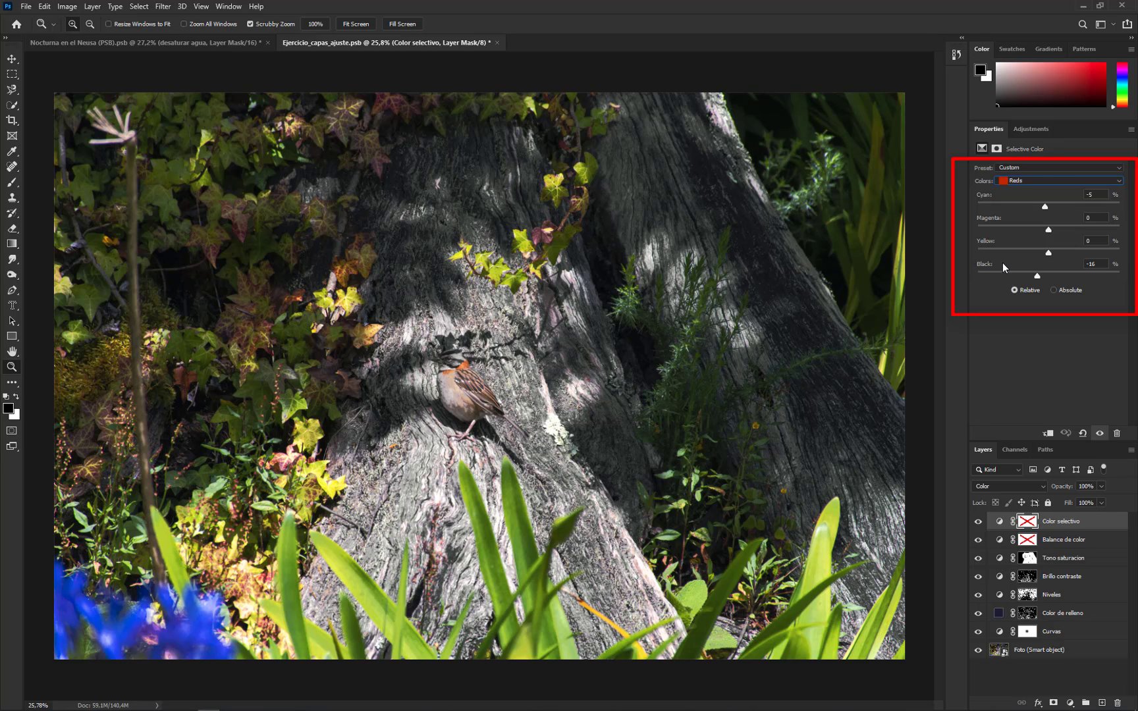
left_click(1045, 209)
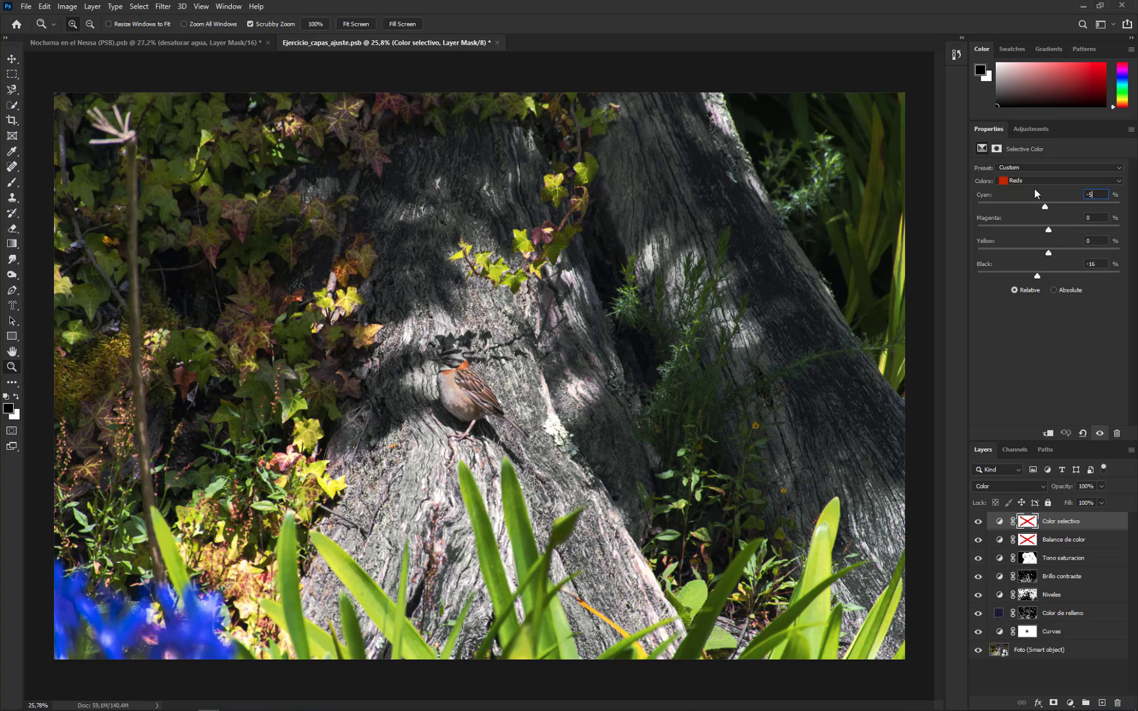
key("Return")
Examine the Selective Color settings for Yellows, Greens, Blues, Magentas and Whites in turn.
left_click(1067, 181)
left_click(1064, 199)
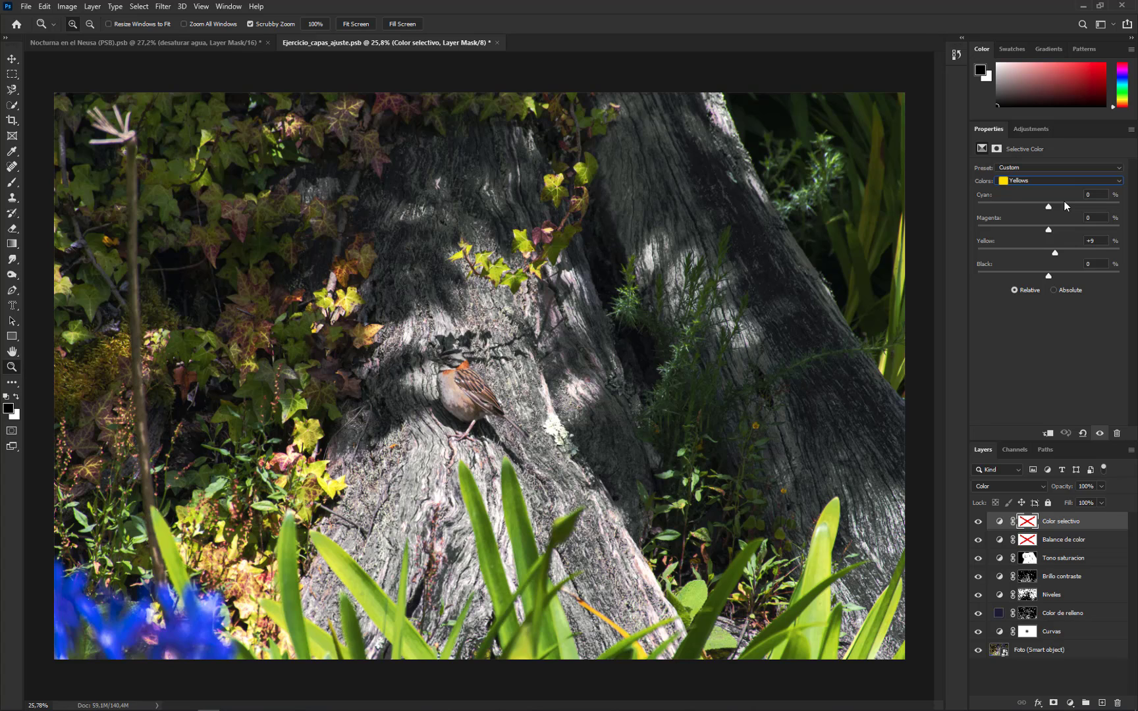
left_click(1063, 181)
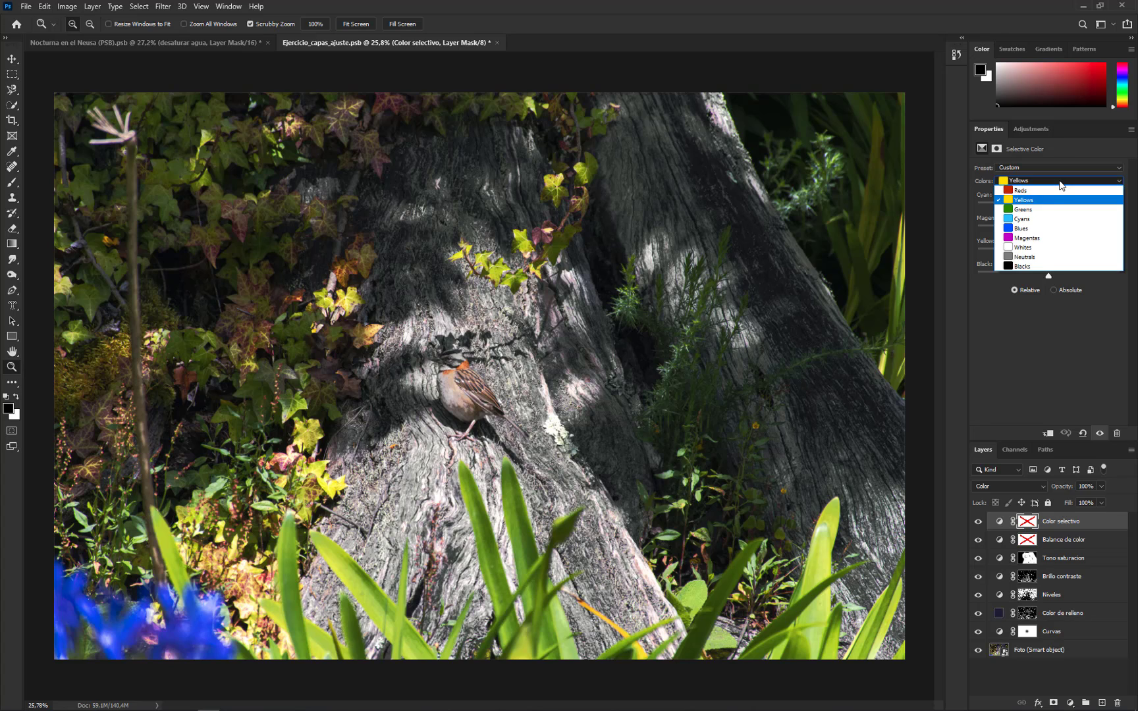
left_click(1055, 210)
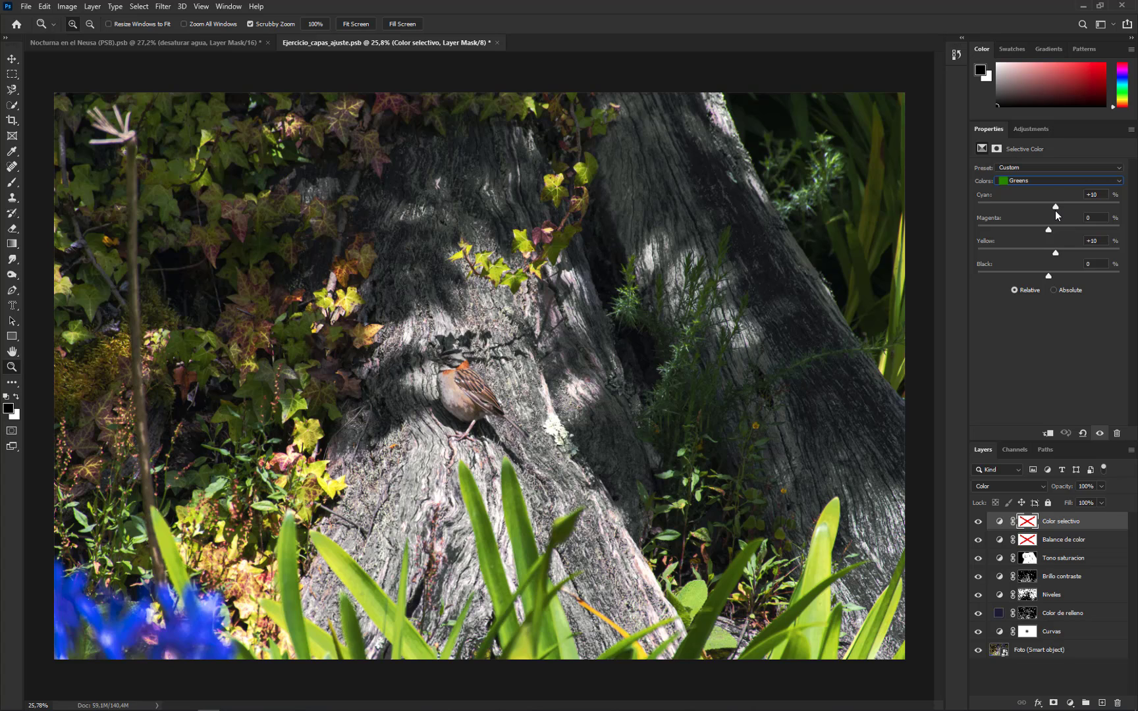
left_click(1049, 182)
left_click(1044, 230)
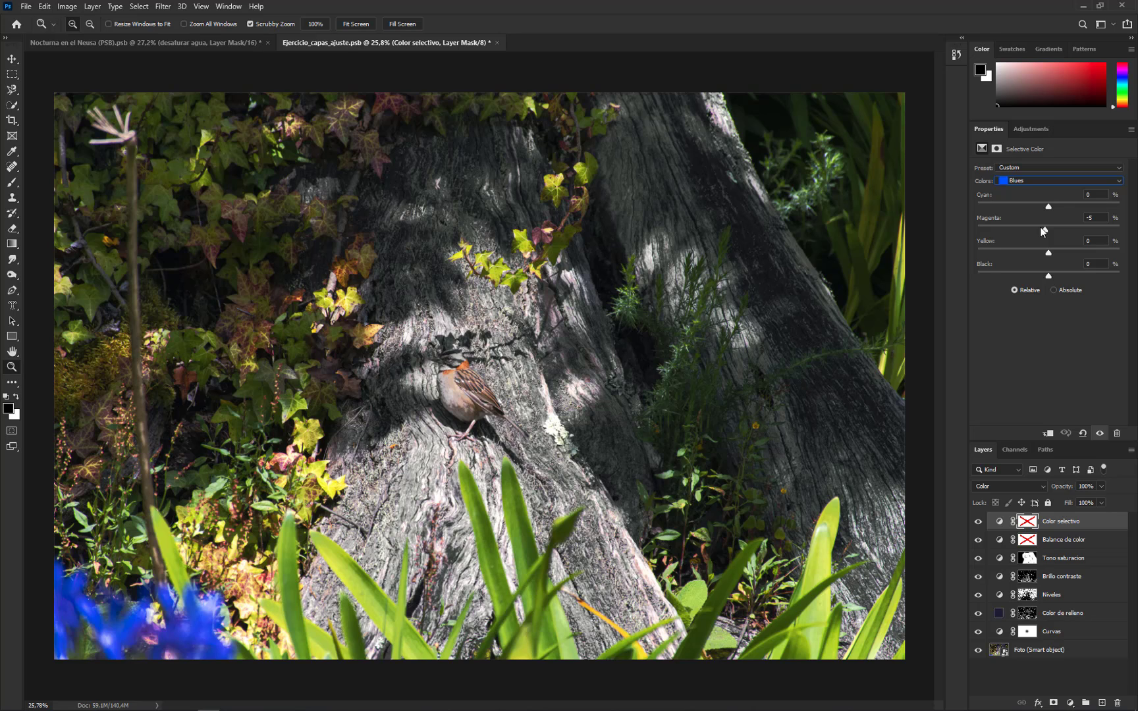
left_click(1042, 181)
left_click(1026, 238)
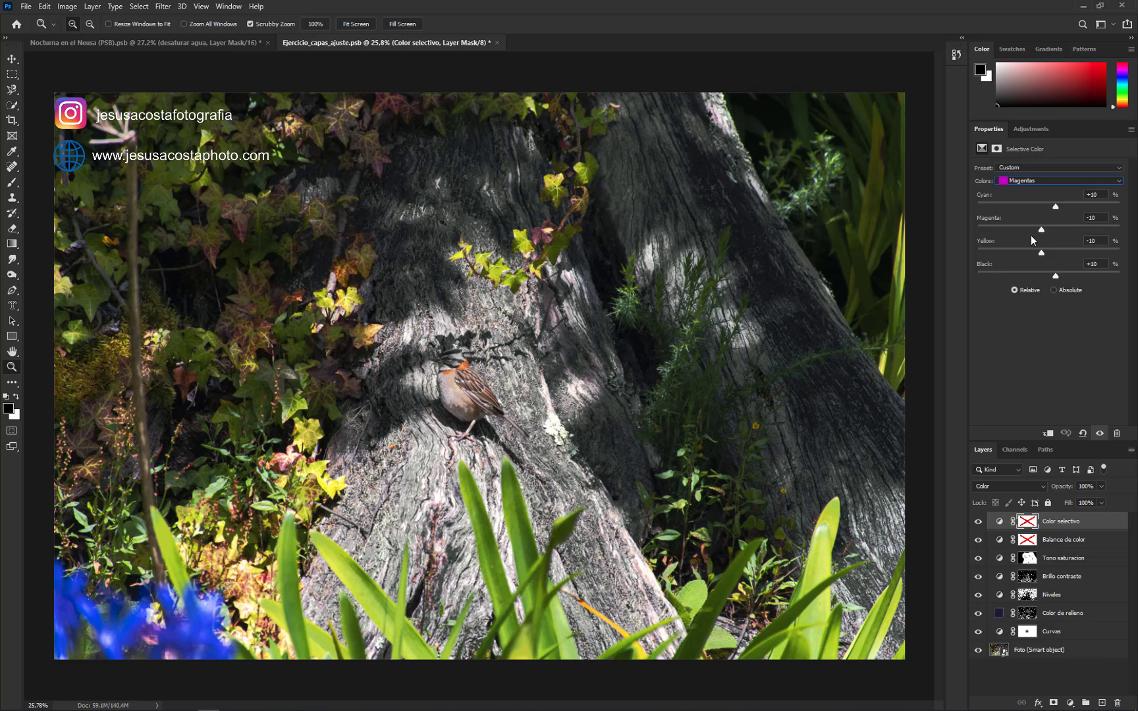
left_click(1037, 183)
left_click(1037, 251)
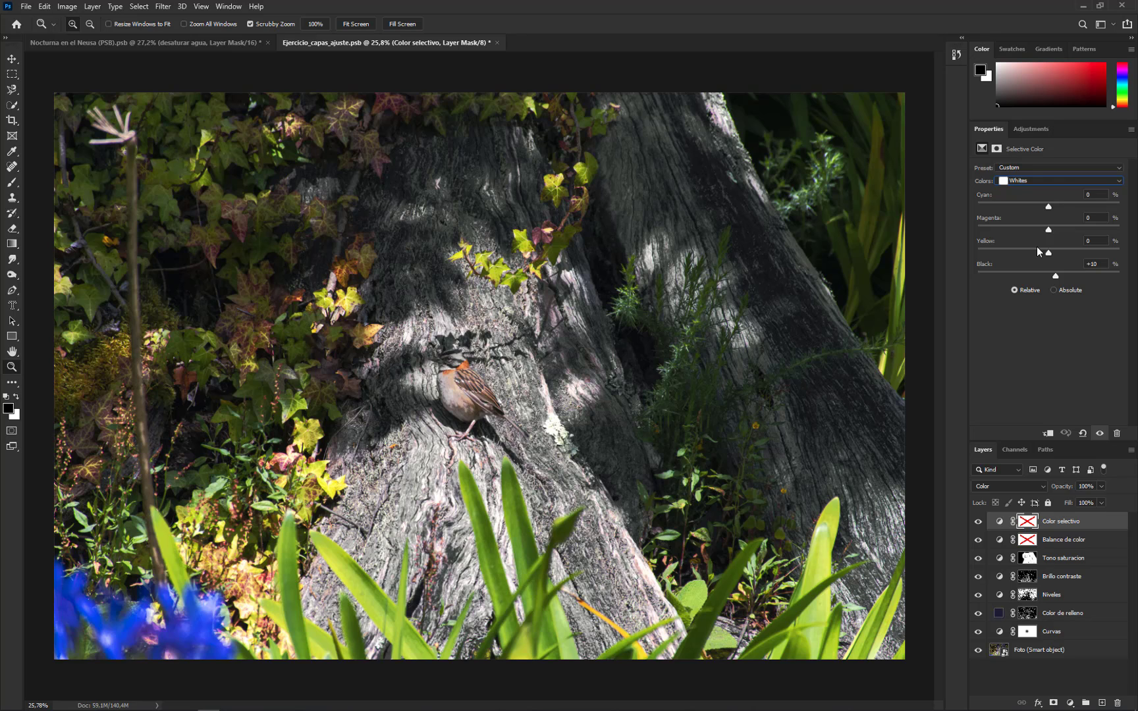
Compare the original Foto layer alone with all adjustment layers shown, several times, ending with every layer visible.
left_click(979, 650, "alt")
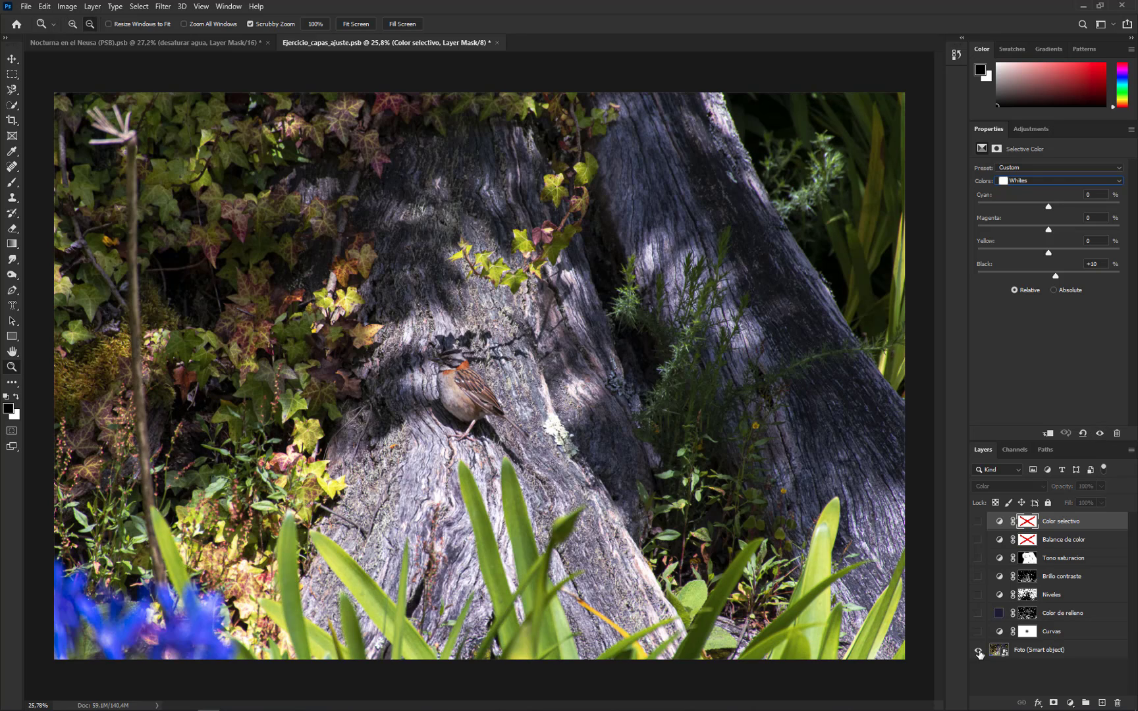
left_click(979, 650, "alt")
left_click(978, 650, "alt")
left_click(979, 650, "alt")
left_click(979, 650, "alt")
left_click(979, 650, "alt")
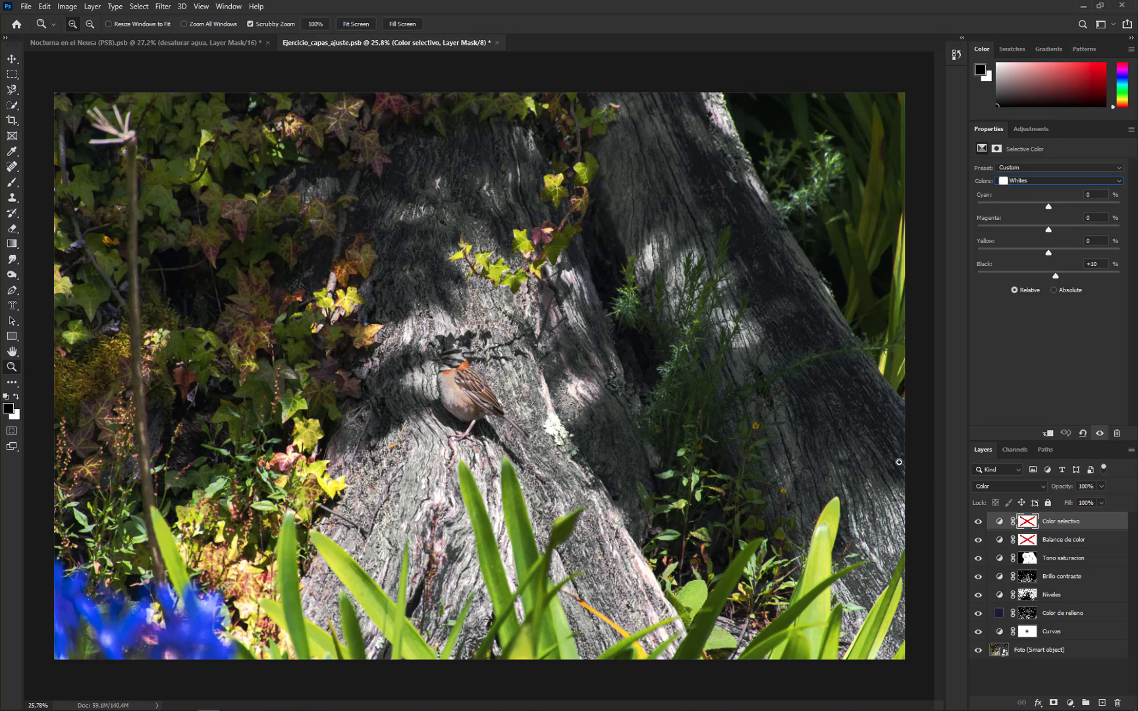